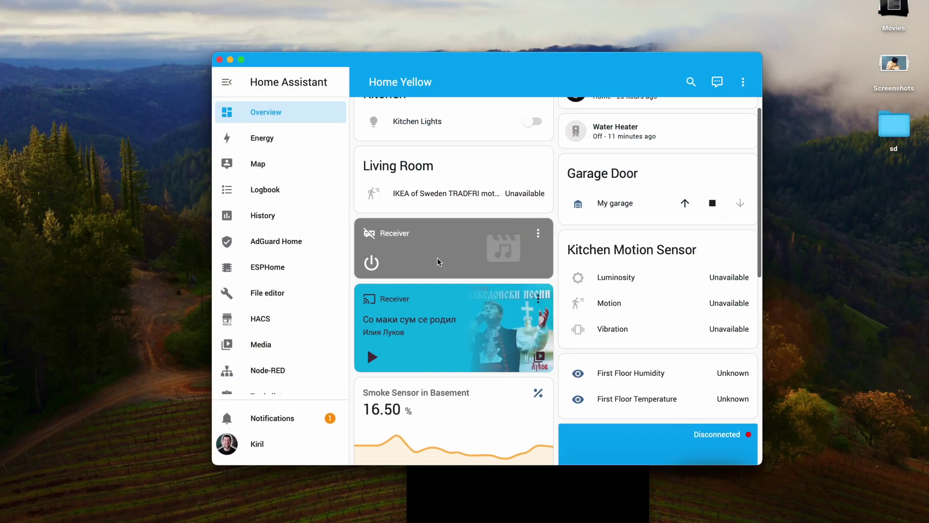
# Step: Look through the Home Yellow dashboard cards and the Home Assistant settings page
pyautogui.scroll(-3, 438, 260)
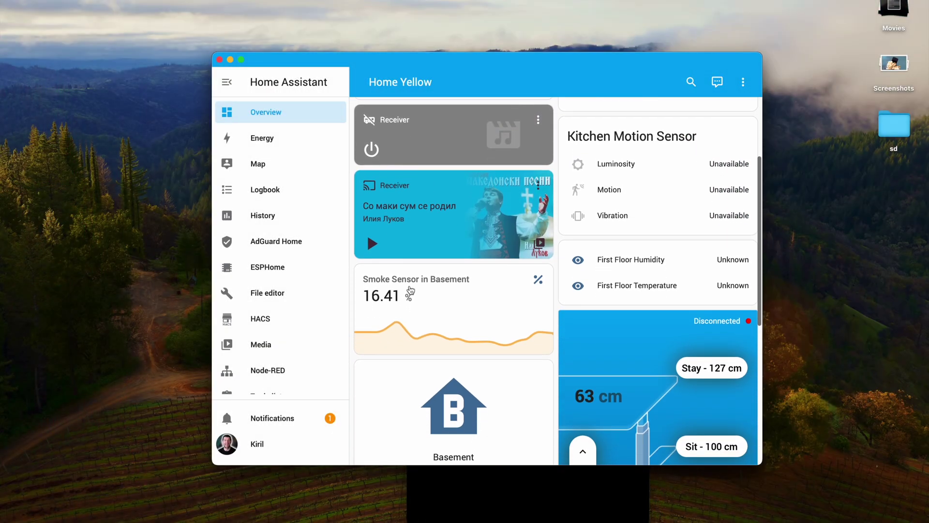
pyautogui.scroll(-2, 291, 346)
pyautogui.click(265, 379)
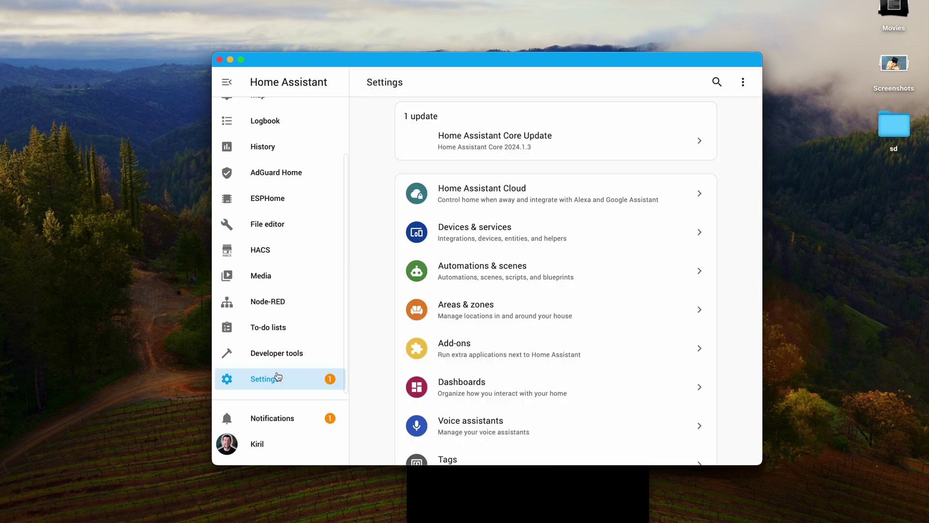
pyautogui.scroll(-5, 422, 206)
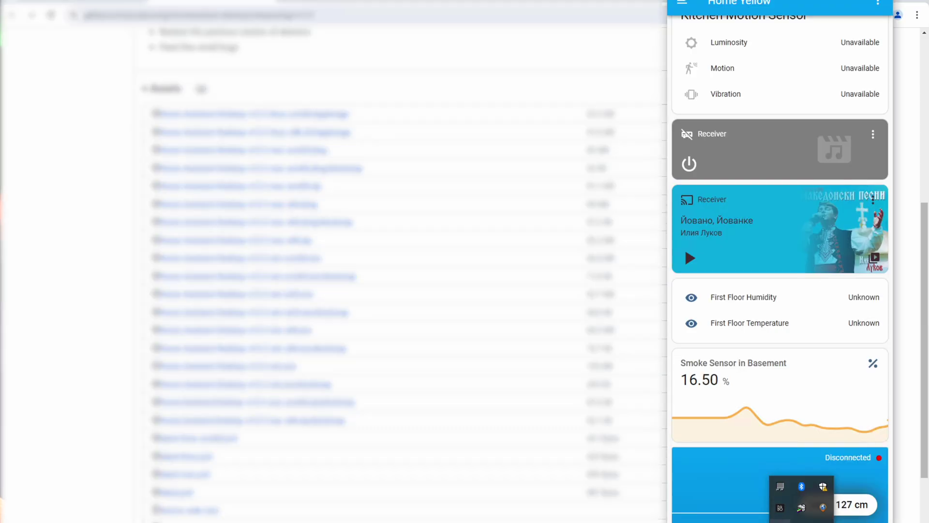
# Step: Ask the Home Assistant Assist prompt to "turn on kitchen lights"
pyautogui.rightClick(780, 486)
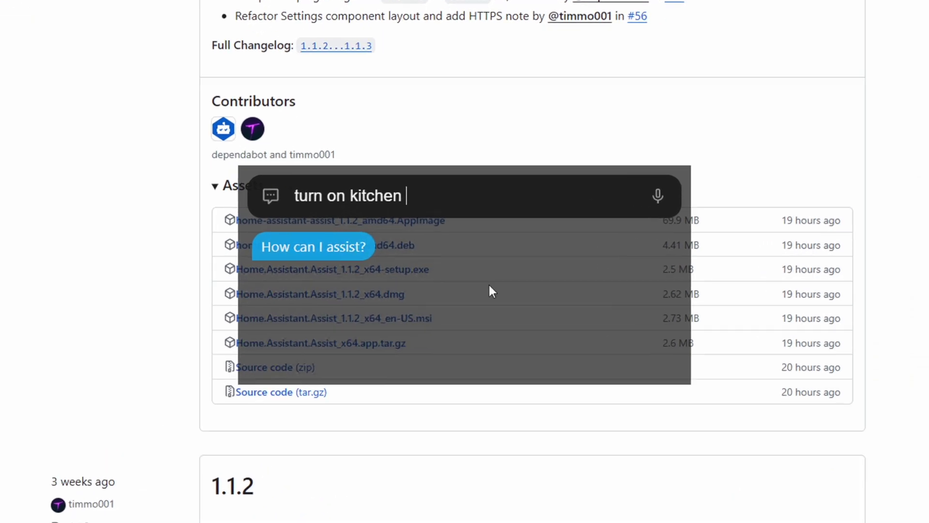
pyautogui.write('lights')
pyautogui.press('Return')
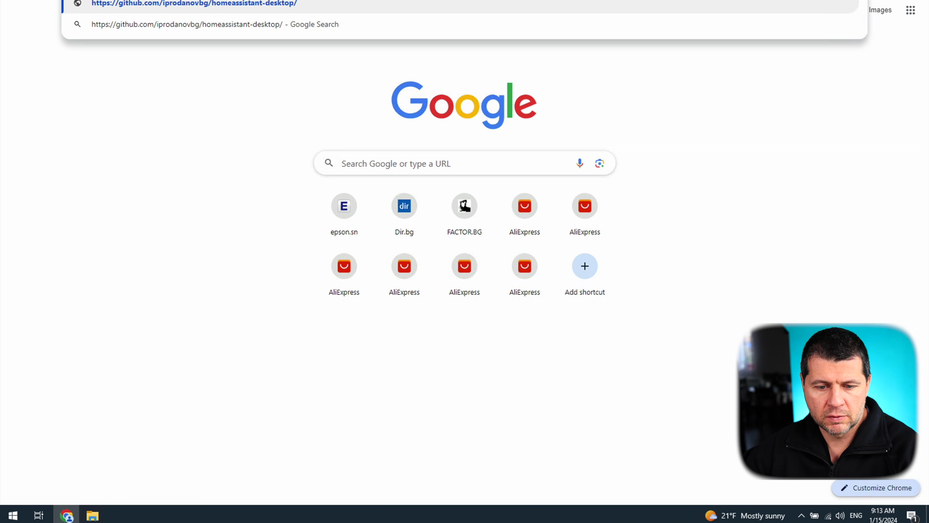
# Step: Load github.com/iprodanovbg/homeassistant-desktop/ and open the README's release section link in a separate tab
pyautogui.press('Return')
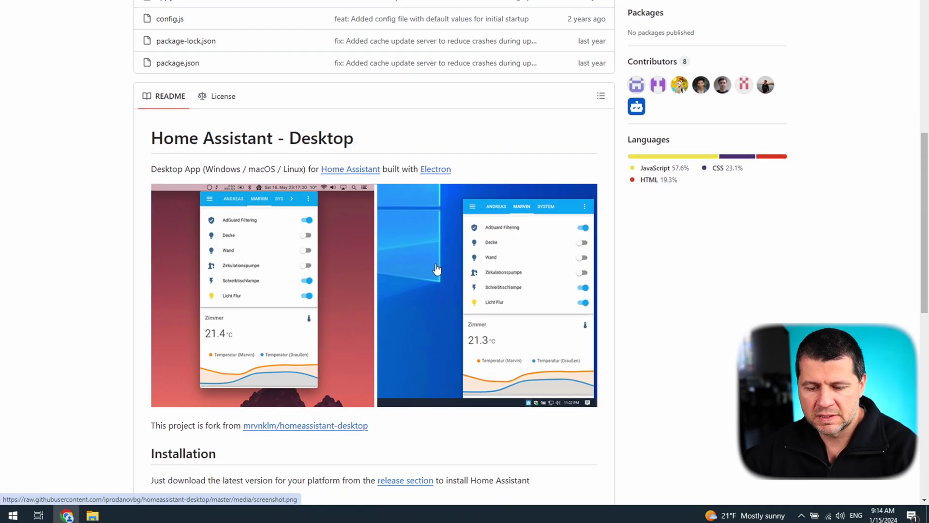
pyautogui.scroll(-5, 437, 269)
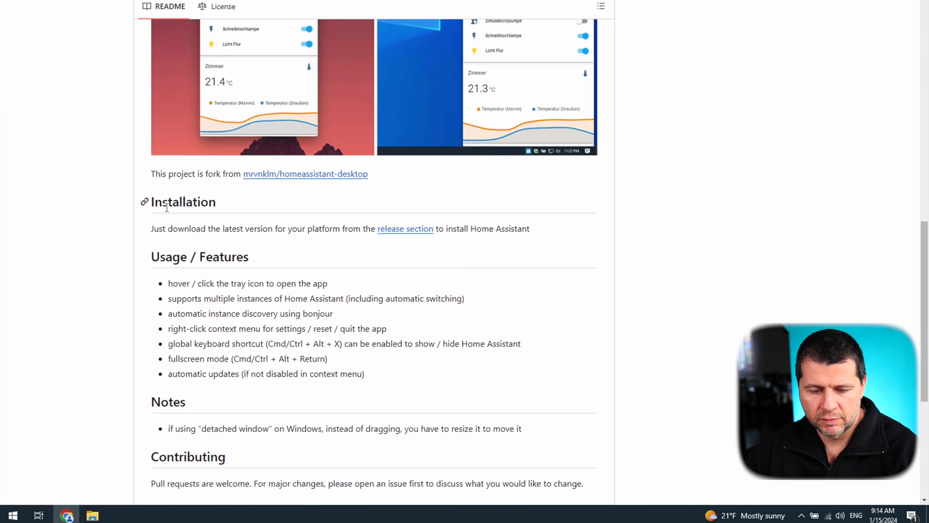
pyautogui.rightClick(411, 232)
pyautogui.click(431, 243)
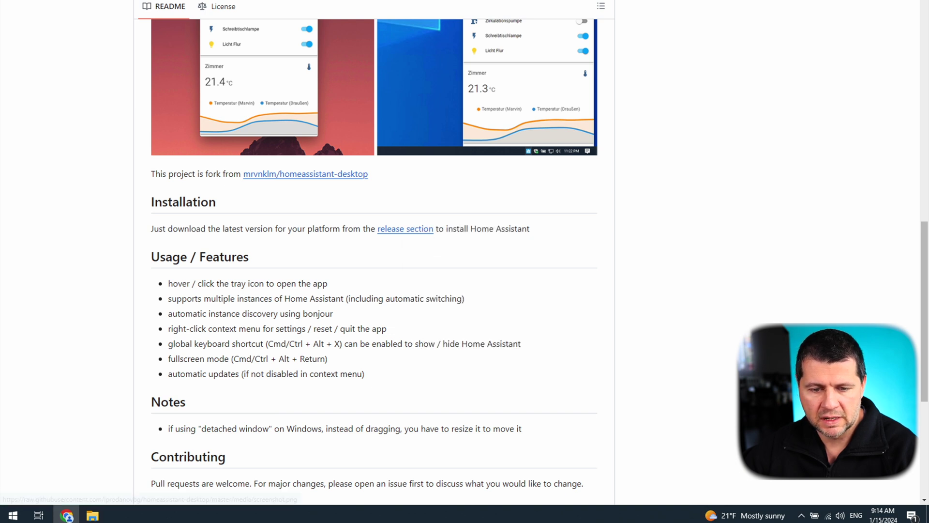
# Step: Download Home-Assistant-Desktop-v1.5.3-win-x64.exe from the release assets
pyautogui.hotkey('ctrl', 'Tab')
pyautogui.scroll(-5, 309, 271)
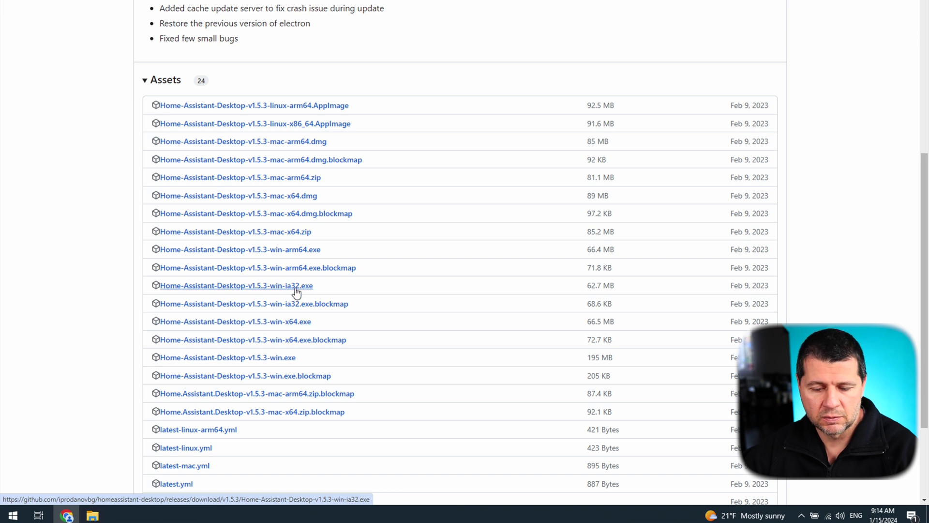
pyautogui.click(292, 322)
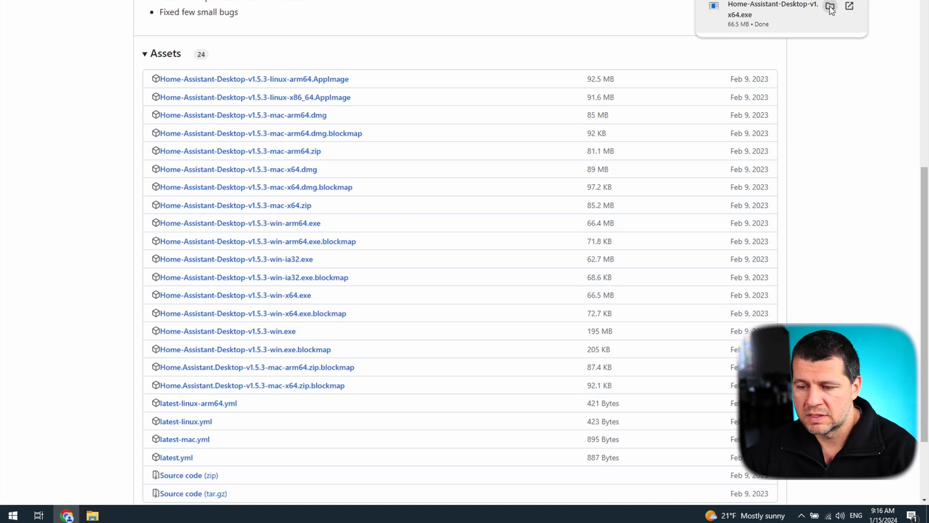
# Step: Show the downloaded installer in its folder and allow Home Assistant Desktop through the firewall on private networks as well as public ones
pyautogui.click(831, 7)
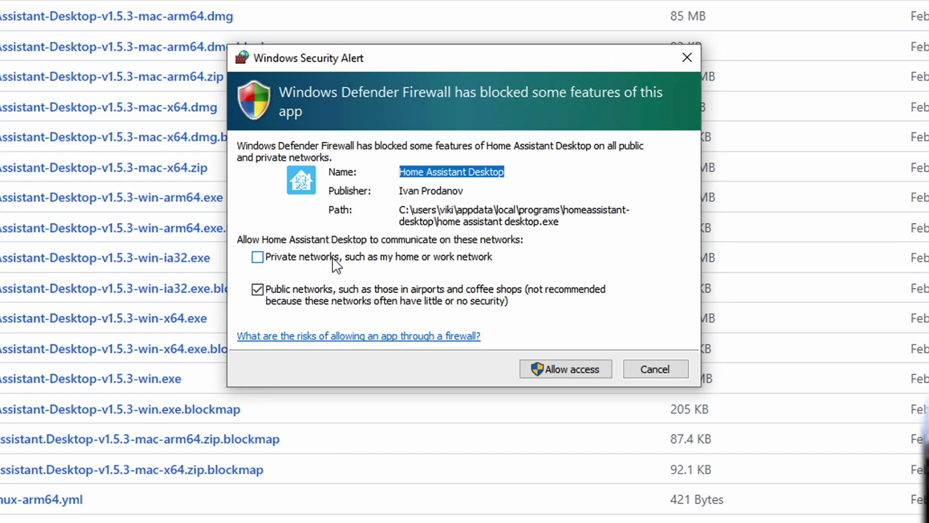
pyautogui.click(383, 261)
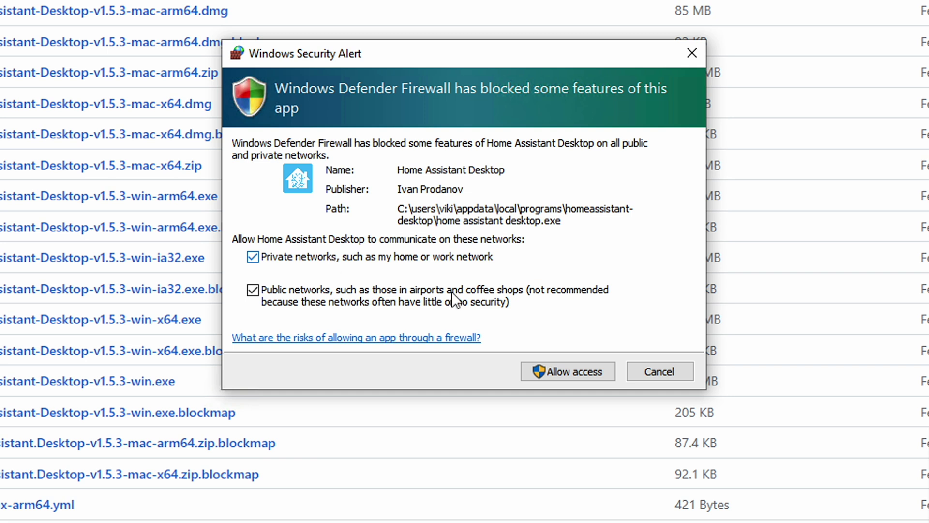
pyautogui.click(570, 369)
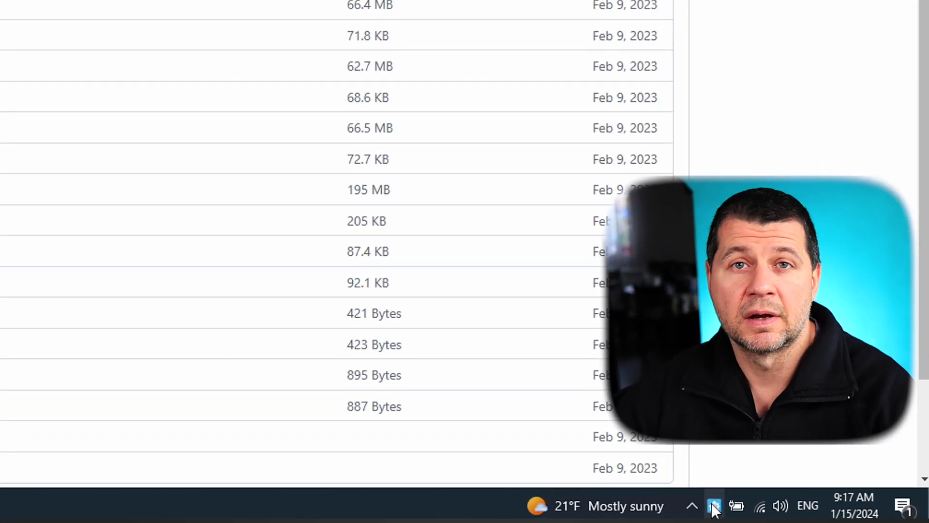
# Step: Bring up the Home Assistant Desktop window and examine the options in the app's context menu
pyautogui.click(714, 505)
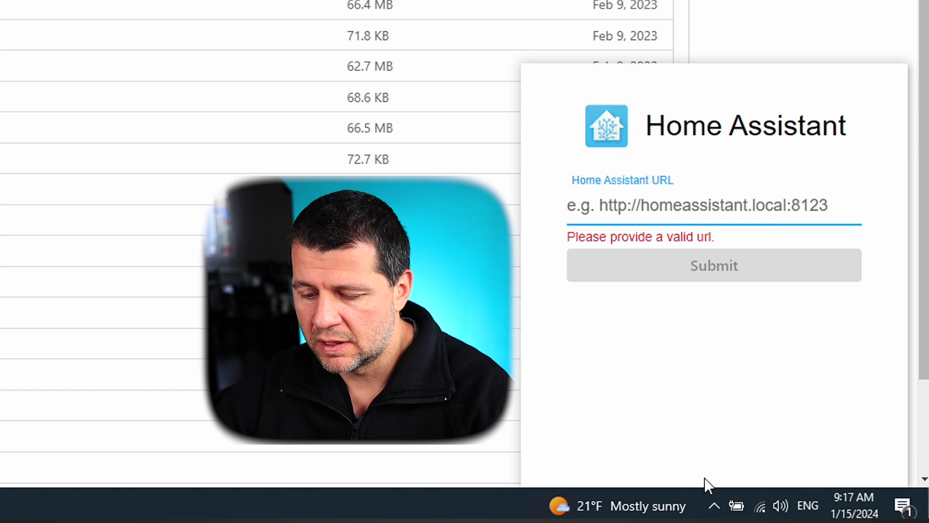
pyautogui.click(714, 506)
pyautogui.rightClick(672, 468)
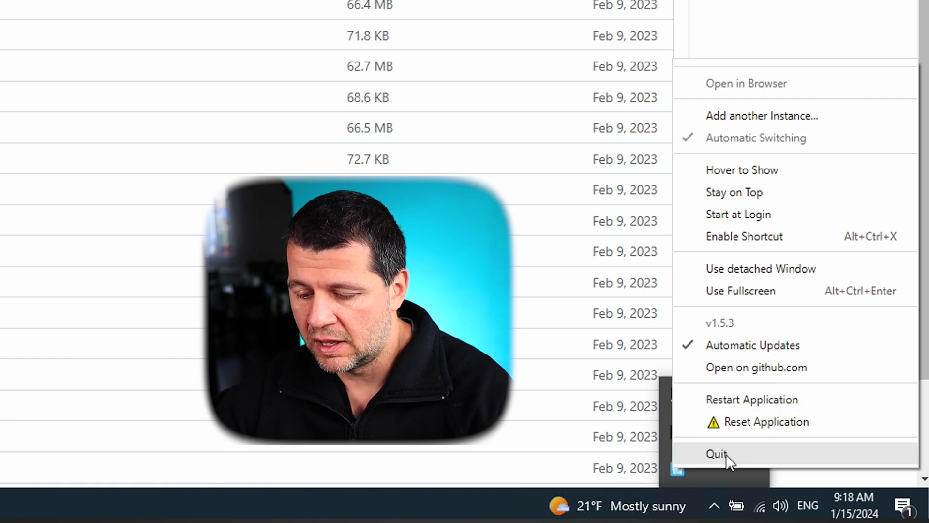
pyautogui.click(692, 480)
pyautogui.click(677, 469)
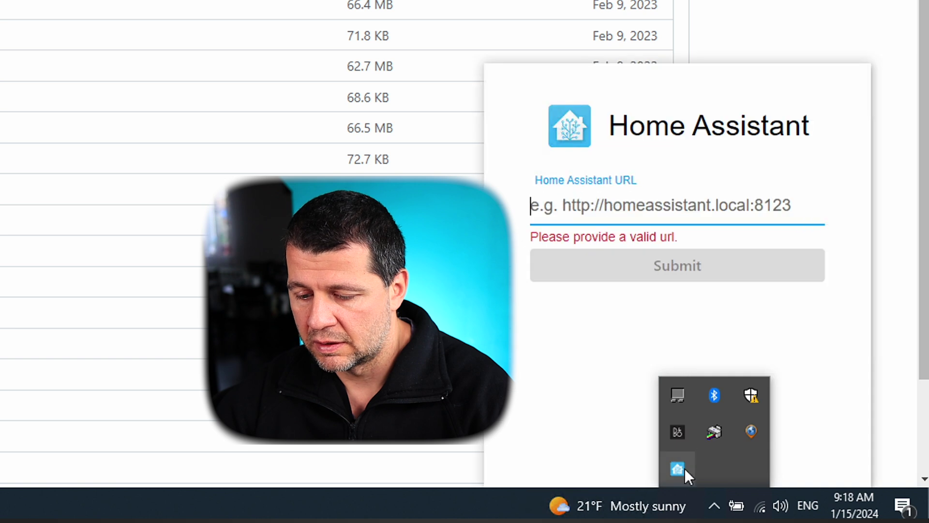
pyautogui.write('10.0.0.5:8123')
pyautogui.press('Home')
pyautogui.write('h')
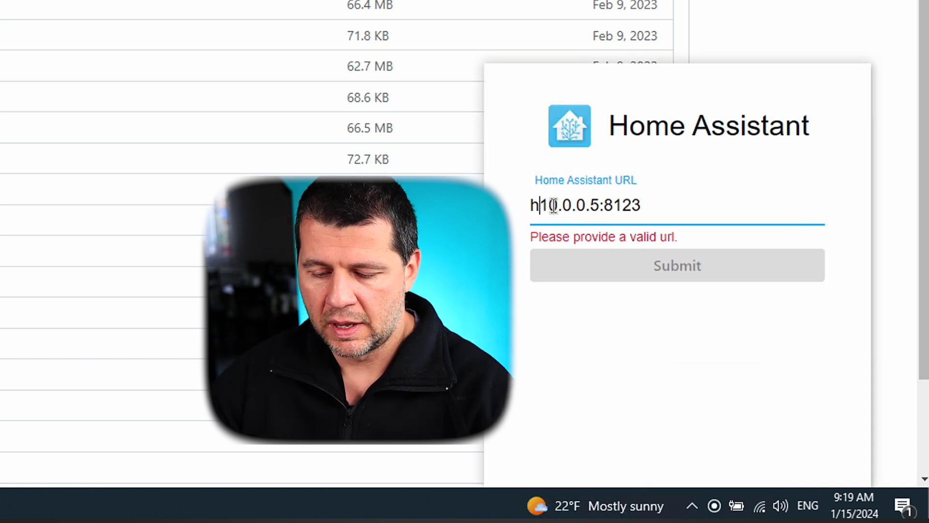
pyautogui.write('ttp://')
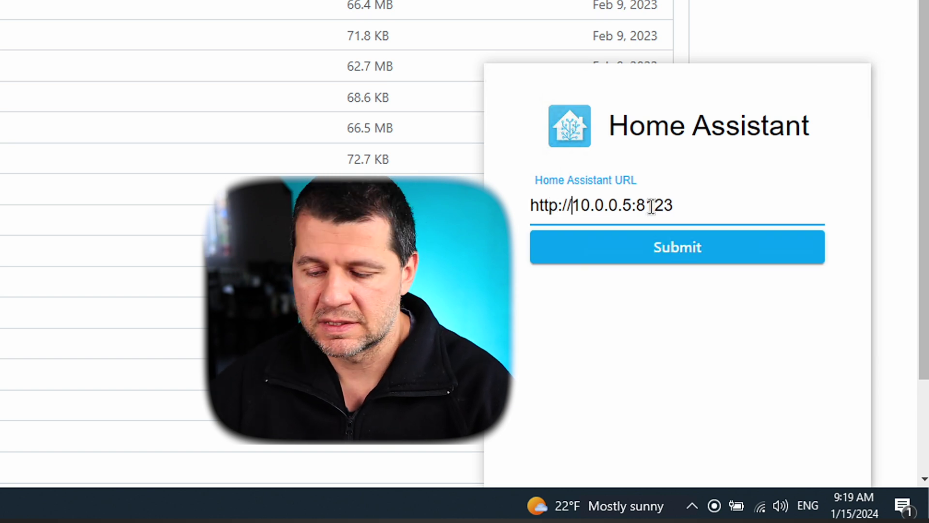
pyautogui.click(662, 242)
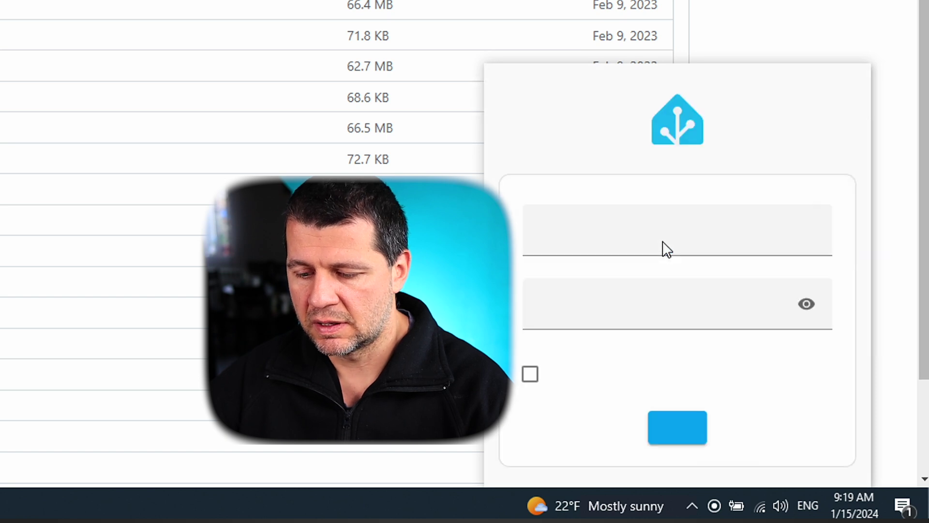
# Step: Log in to Home Assistant with the account username and password, with Keep me logged in enabled
pyautogui.click(613, 275)
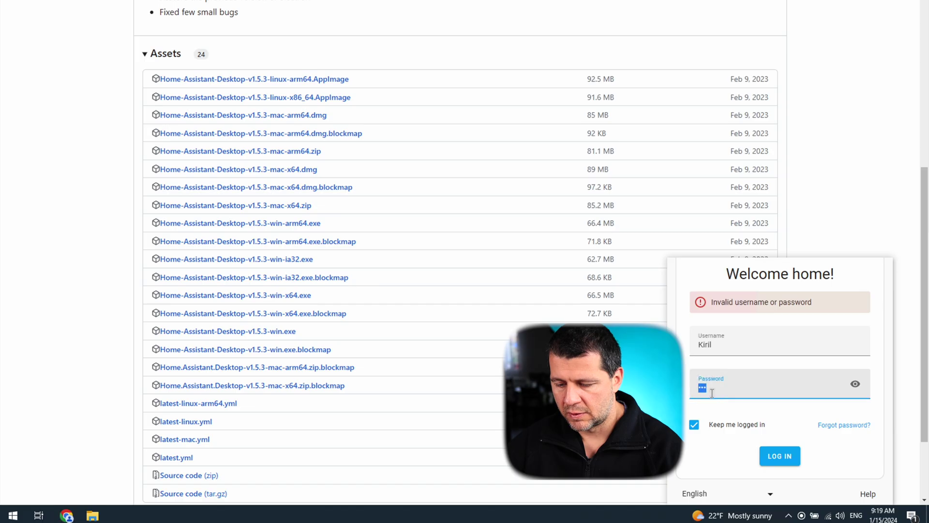
pyautogui.click(718, 349)
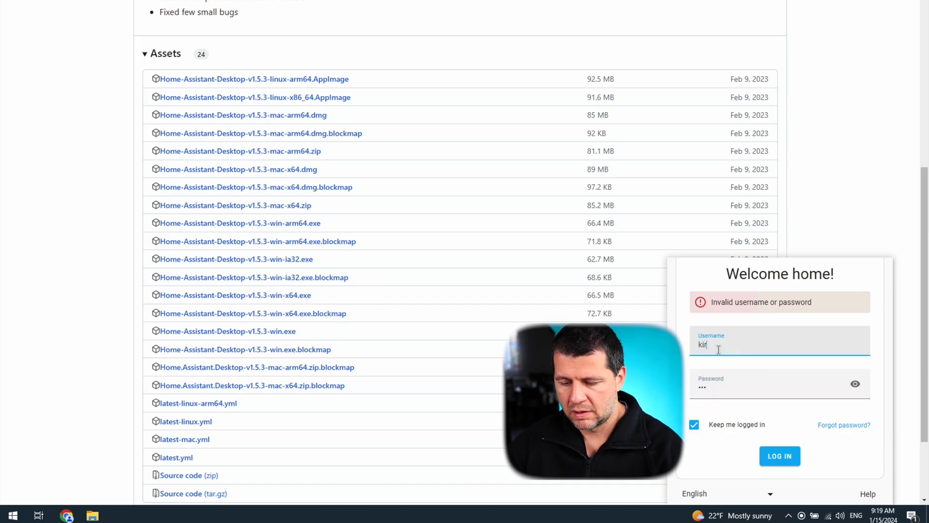
pyautogui.click(775, 455)
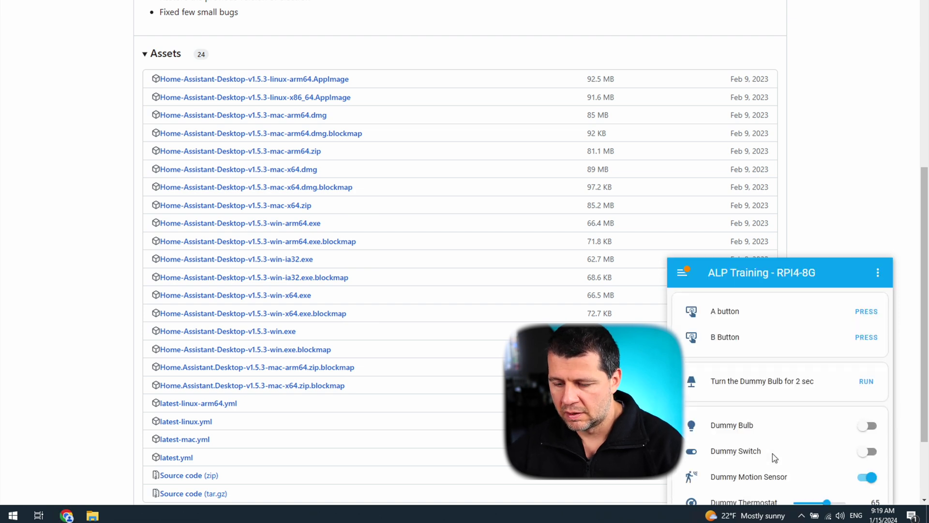
# Step: Enlarge the app window to nearly the full screen height and look through the ALP Training dashboard cards
pyautogui.scroll(-10, 768, 395)
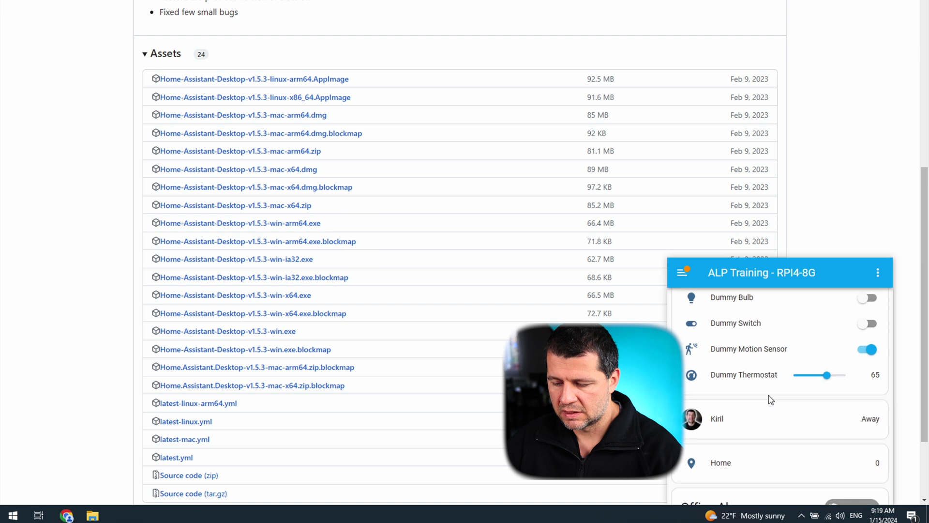
pyautogui.scroll(-10, 769, 397)
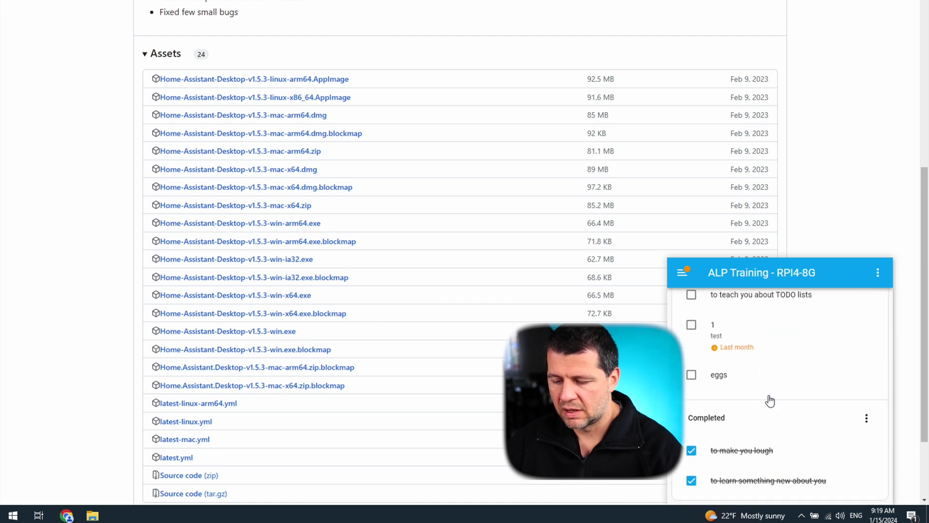
pyautogui.scroll(20, 769, 401)
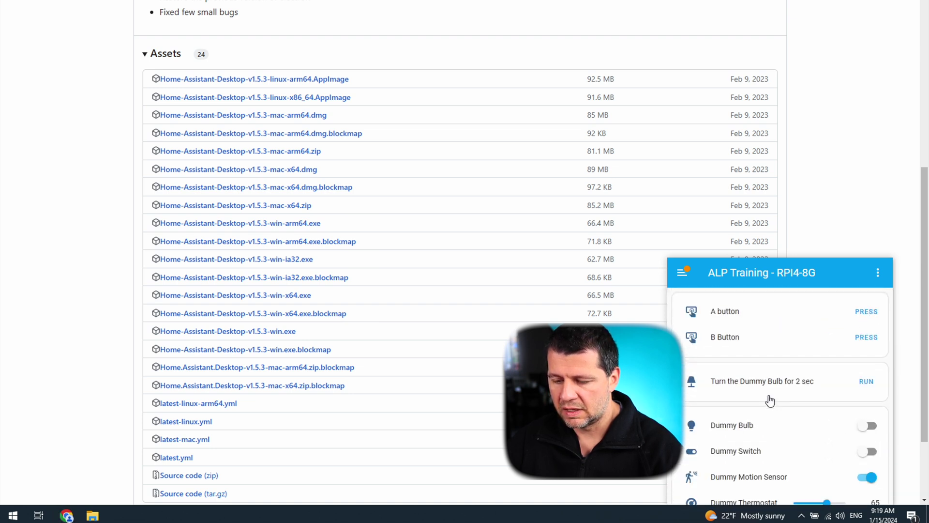
pyautogui.moveTo(733, 259); pyautogui.dragTo(719, 12)
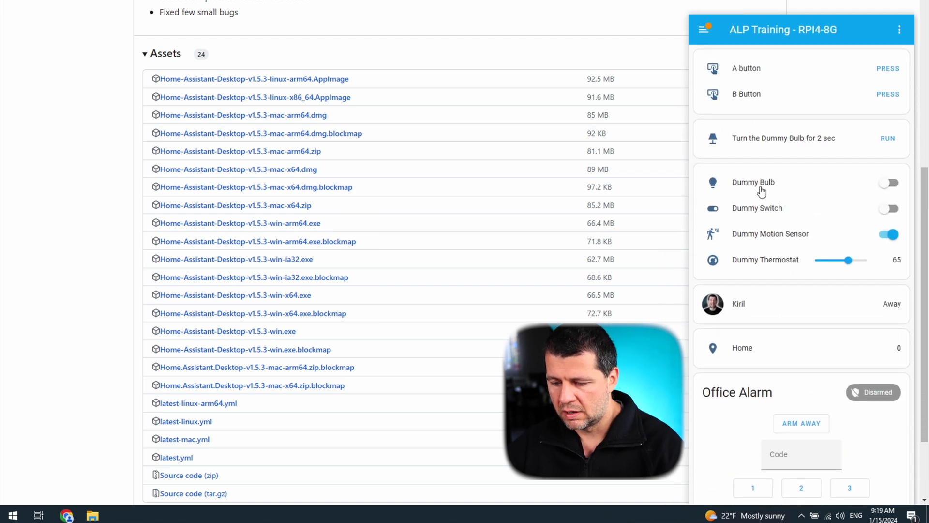
pyautogui.scroll(-8, 761, 191)
pyautogui.scroll(8, 761, 191)
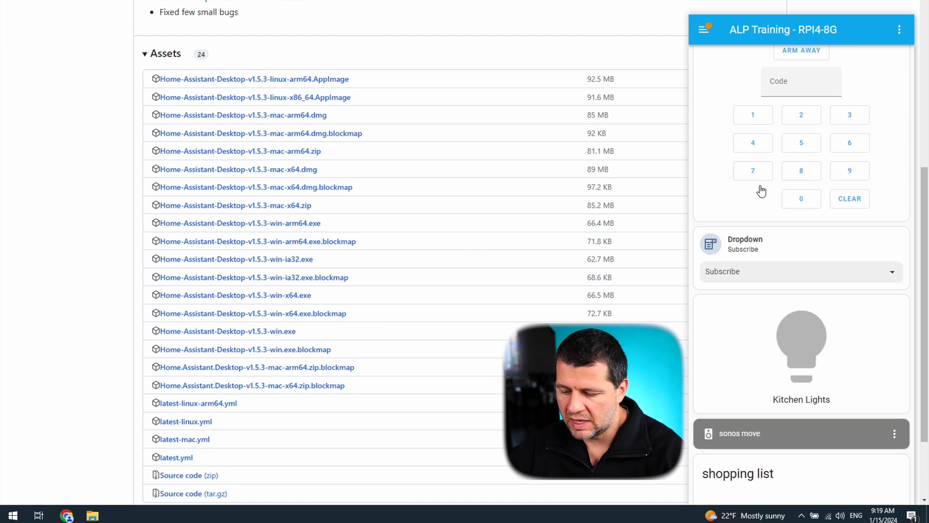
pyautogui.scroll(-8, 761, 191)
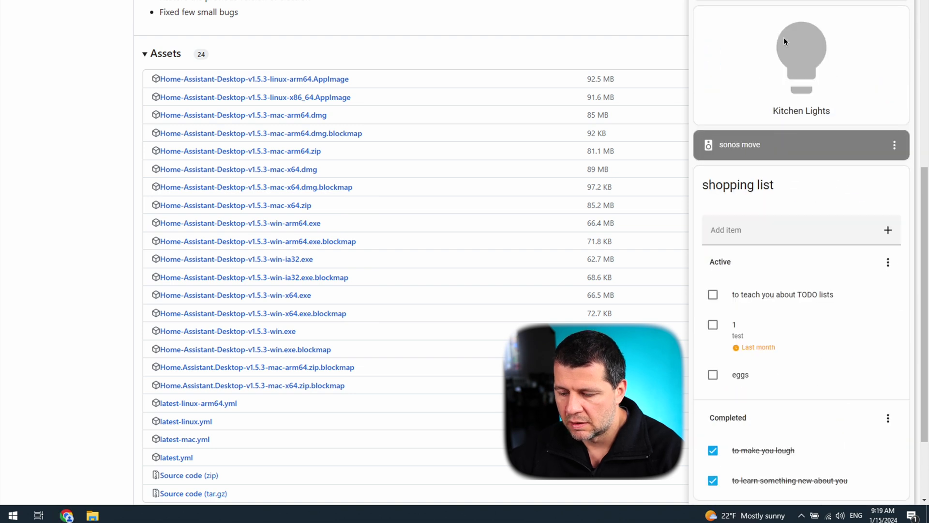
# Step: Try the app's Use Fullscreen mode and return to the small window
pyautogui.click(801, 515)
pyautogui.rightClick(780, 498)
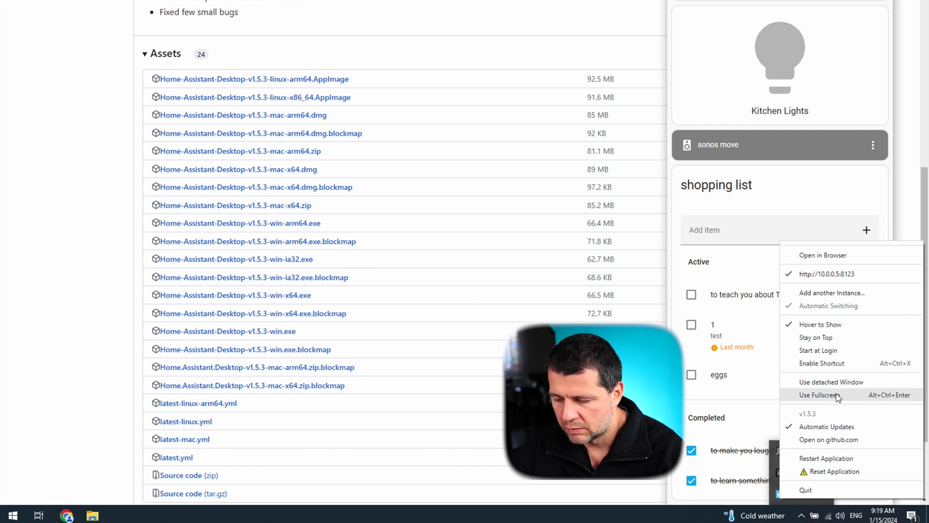
pyautogui.click(818, 395)
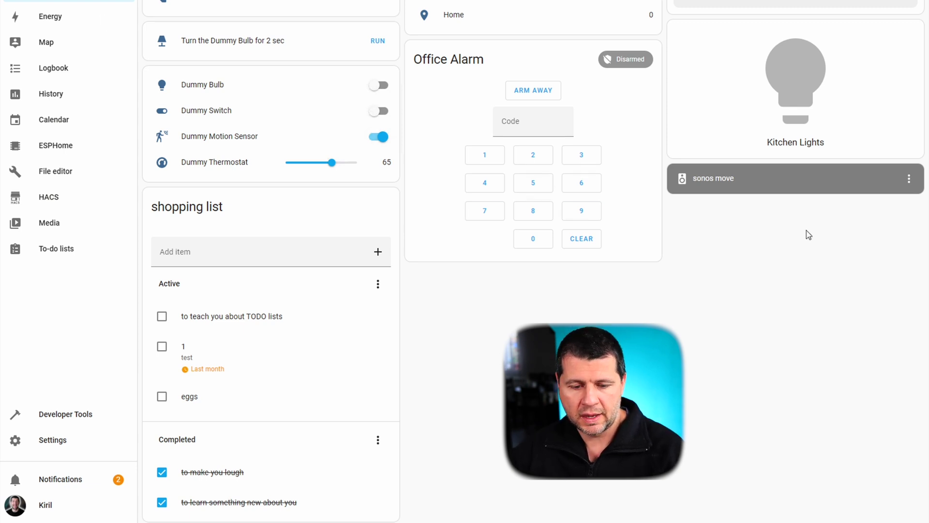
pyautogui.press('F11')
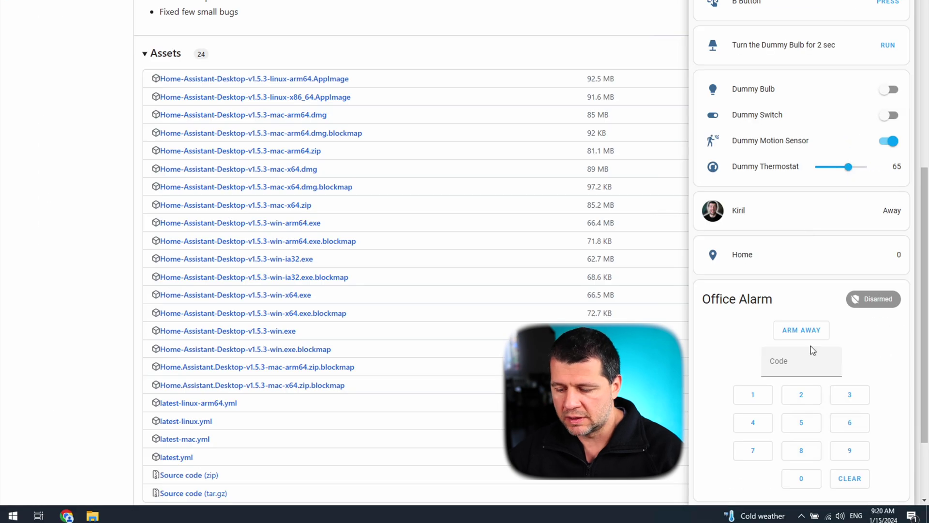
# Step: Open the URL form for adding another Home Assistant instance
pyautogui.scroll(-6, 813, 351)
pyautogui.scroll(-4, 812, 349)
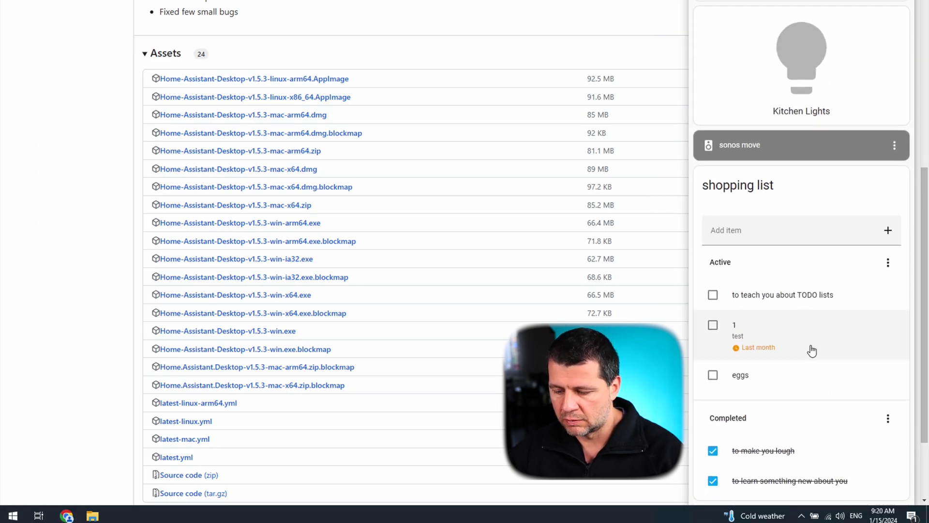
pyautogui.click(804, 516)
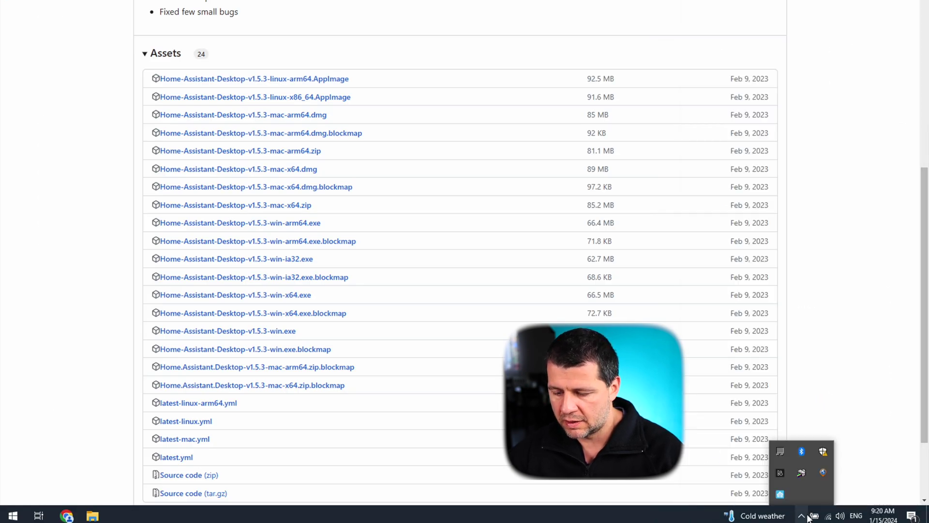
pyautogui.rightClick(785, 493)
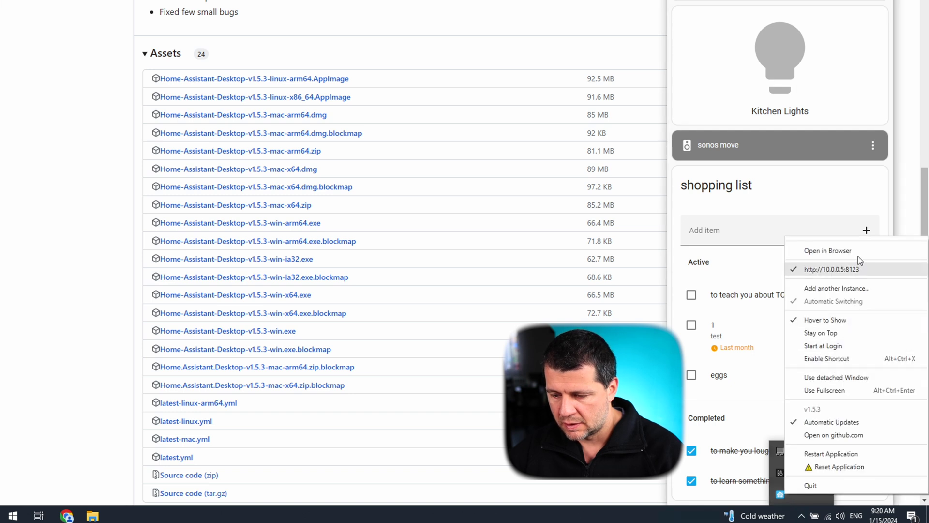
pyautogui.click(853, 289)
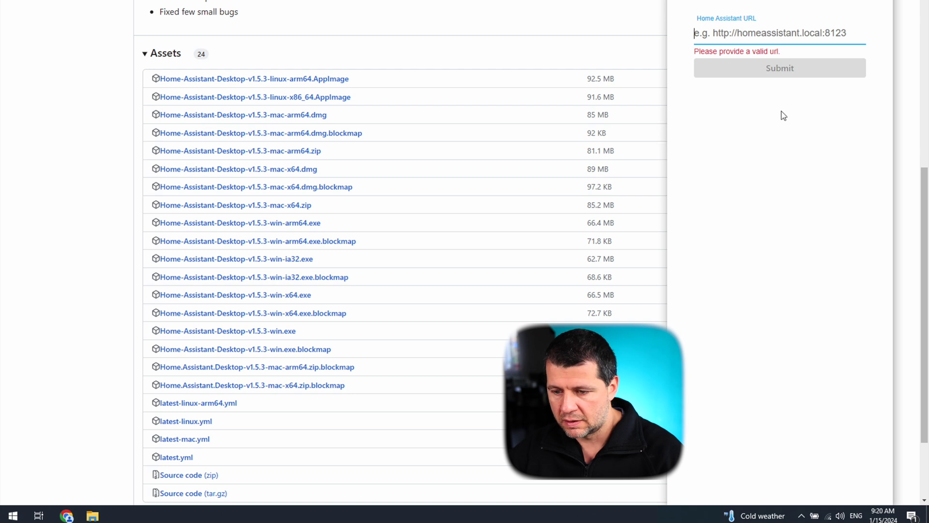
pyautogui.write('http://10.0.0.2:8123')
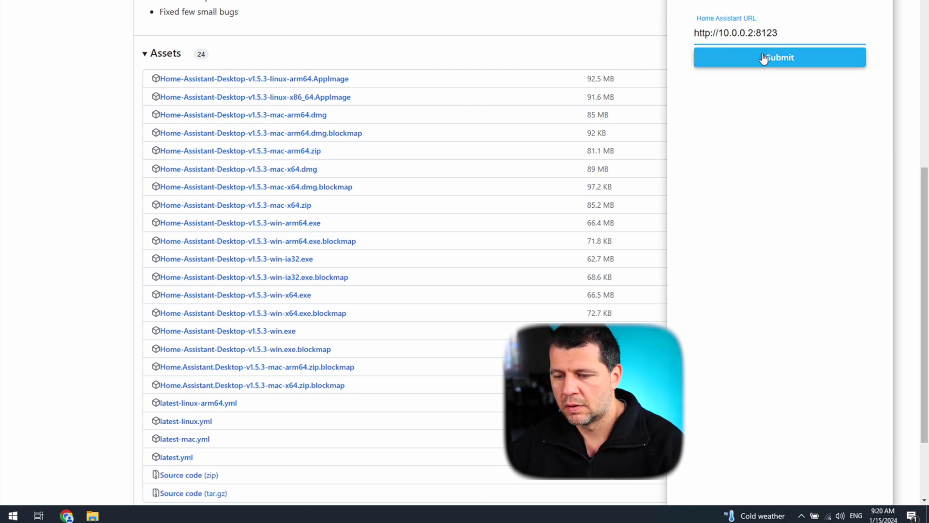
pyautogui.click(767, 62)
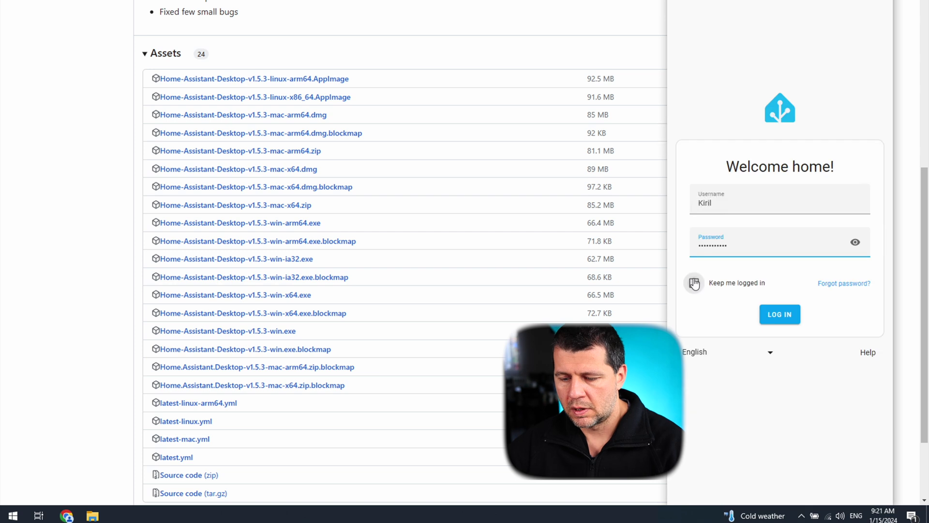
pyautogui.click(772, 314)
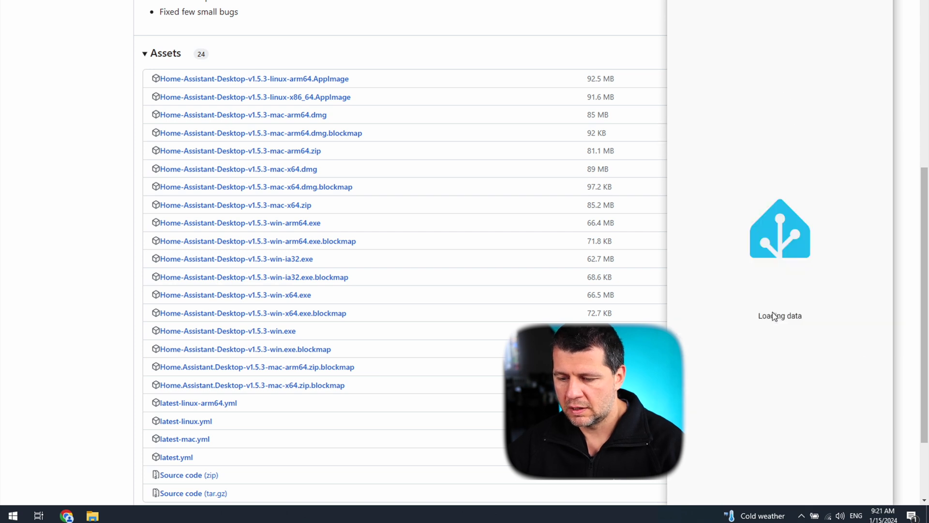
pyautogui.scroll(-8, 772, 315)
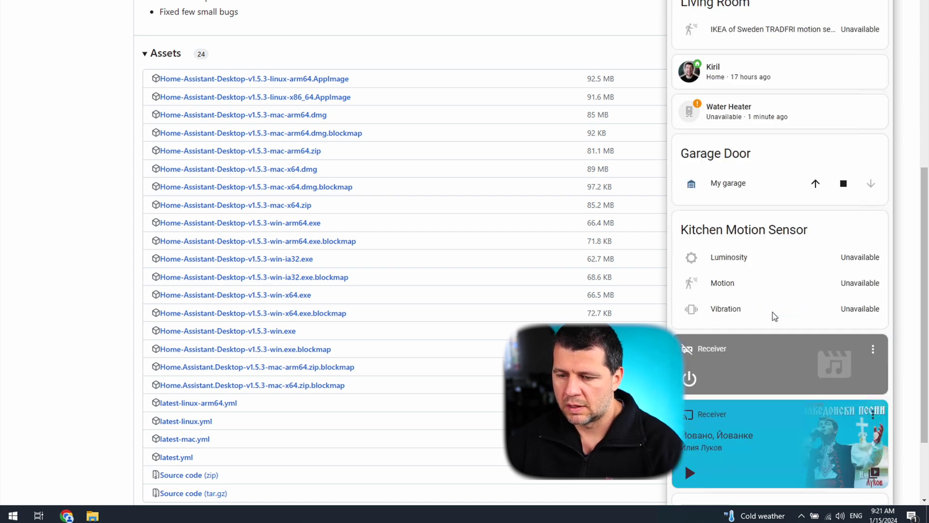
pyautogui.click(801, 516)
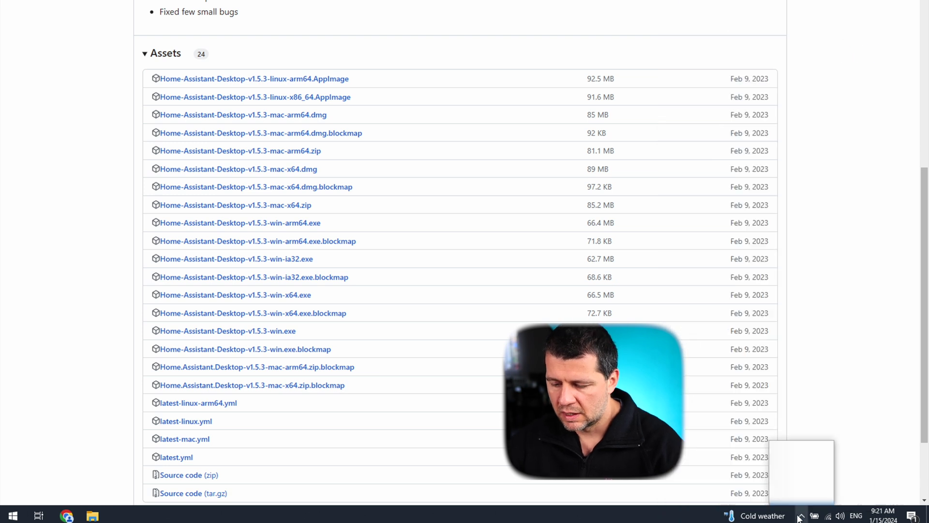
pyautogui.click(780, 494)
pyautogui.rightClick(780, 499)
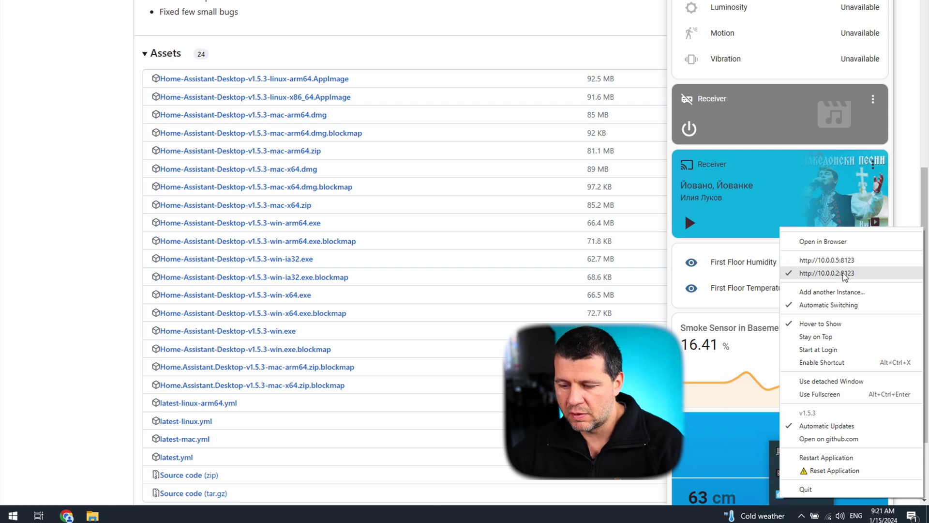
pyautogui.click(846, 267)
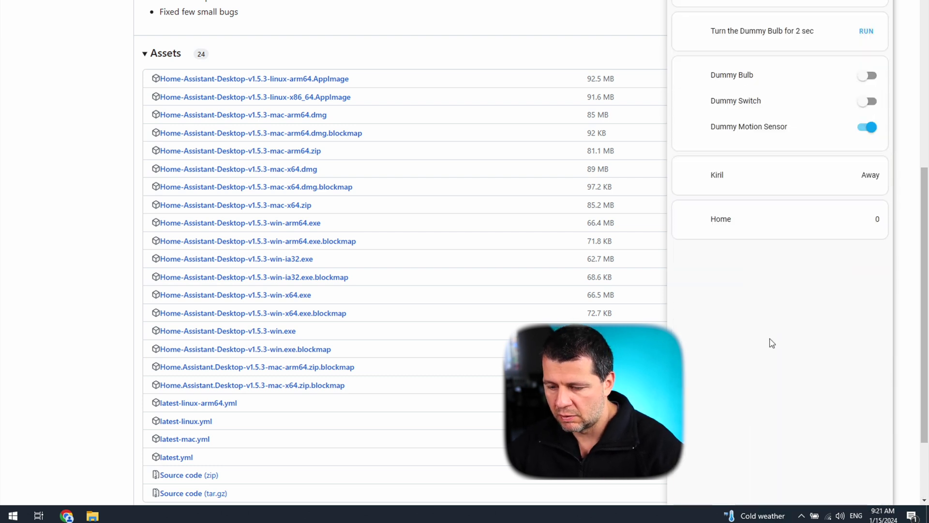
# Step: Enable the Use detached Window option for the app
pyautogui.click(800, 515)
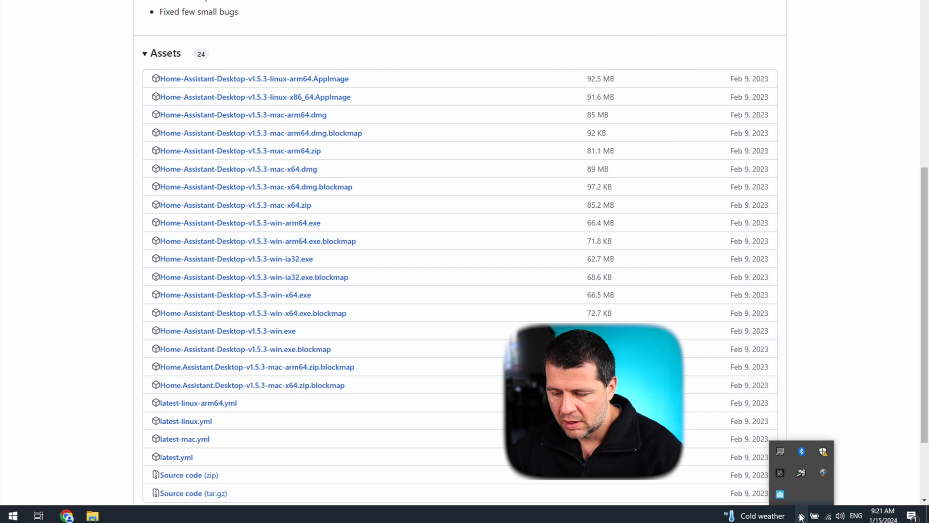
pyautogui.rightClick(779, 498)
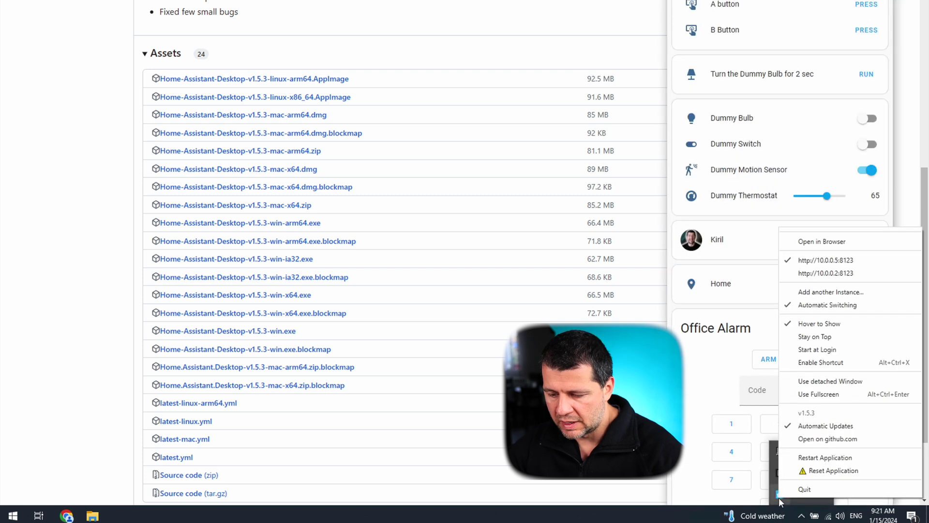
pyautogui.click(841, 383)
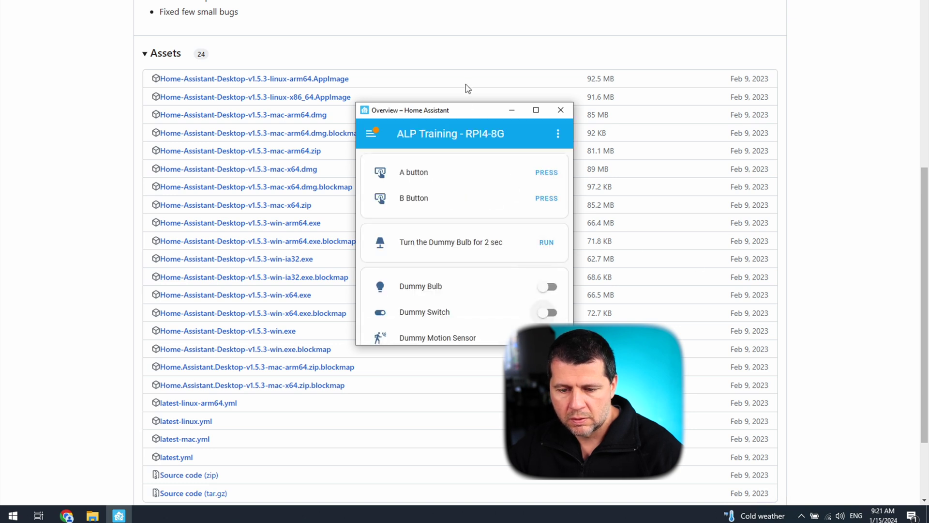
# Step: Move the detached Home Assistant window up the screen and enlarge it until the sidebar and two card columns fit
pyautogui.moveTo(464, 114); pyautogui.dragTo(529, 16)
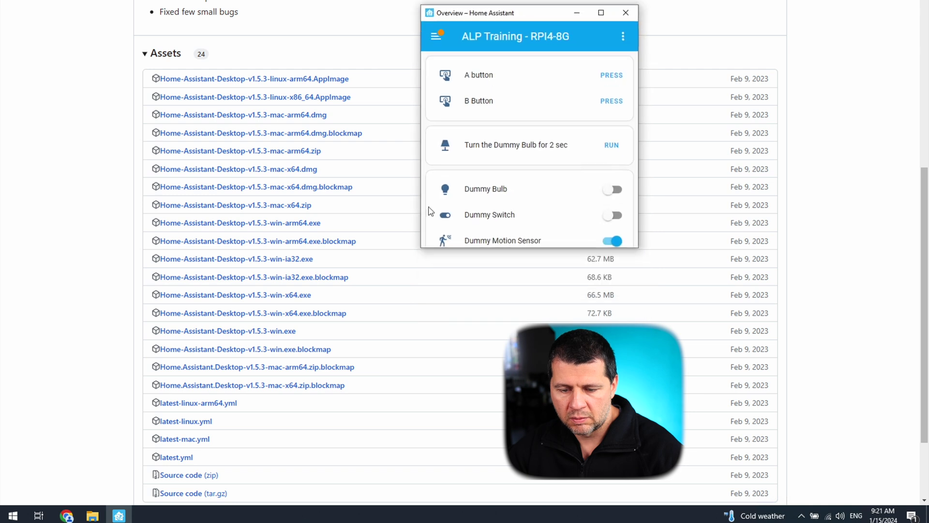
pyautogui.moveTo(421, 245); pyautogui.dragTo(334, 284)
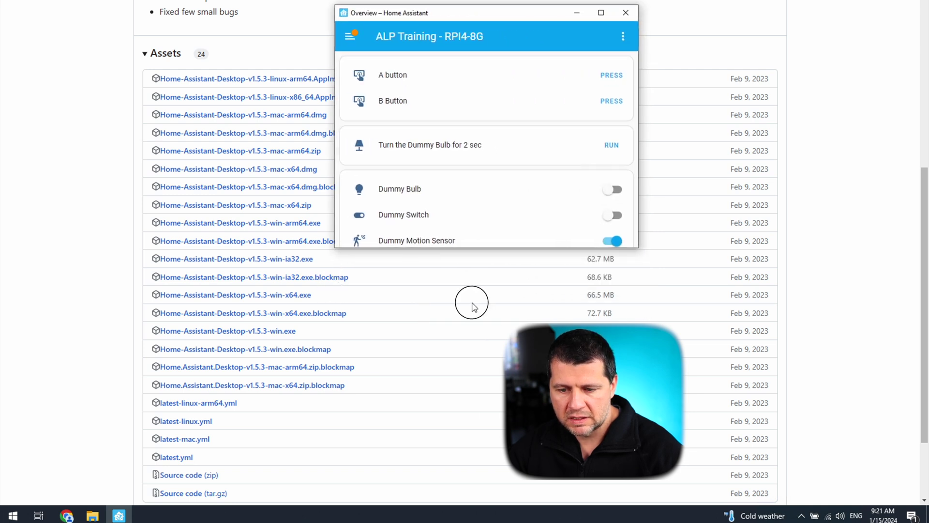
pyautogui.moveTo(335, 5); pyautogui.dragTo(265, 0)
pyautogui.moveTo(641, 246); pyautogui.dragTo(782, 455)
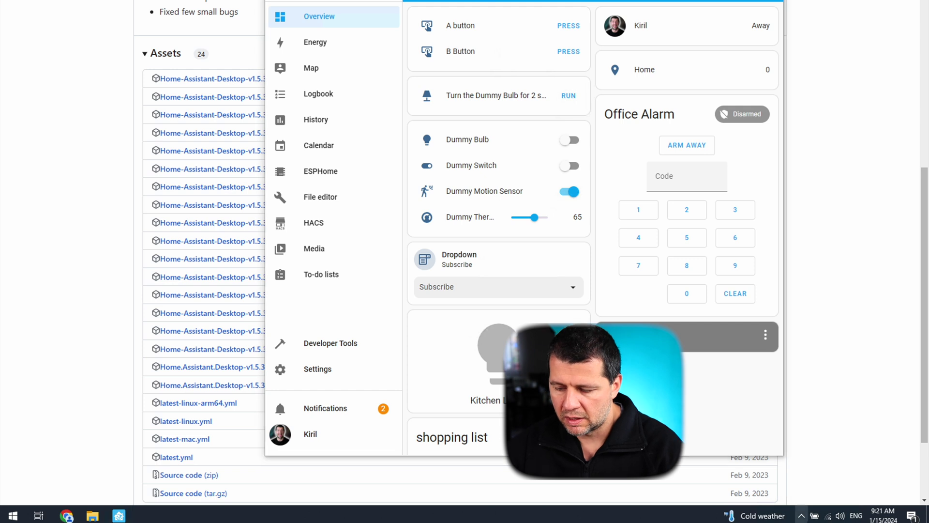
# Step: Enable Stay on Top and test it by scrolling the browser page behind the window and going back to the project README
pyautogui.click(801, 515)
pyautogui.click(780, 494)
pyautogui.rightClick(780, 494)
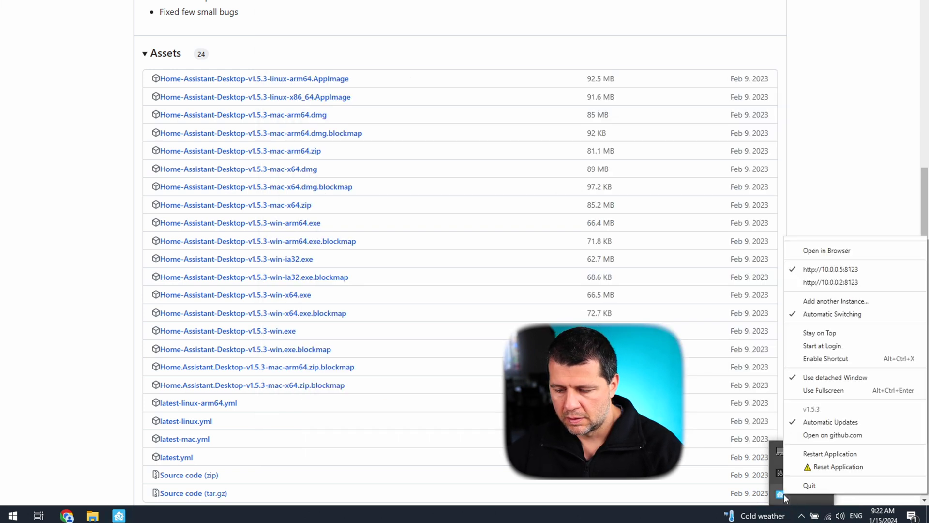
pyautogui.click(838, 338)
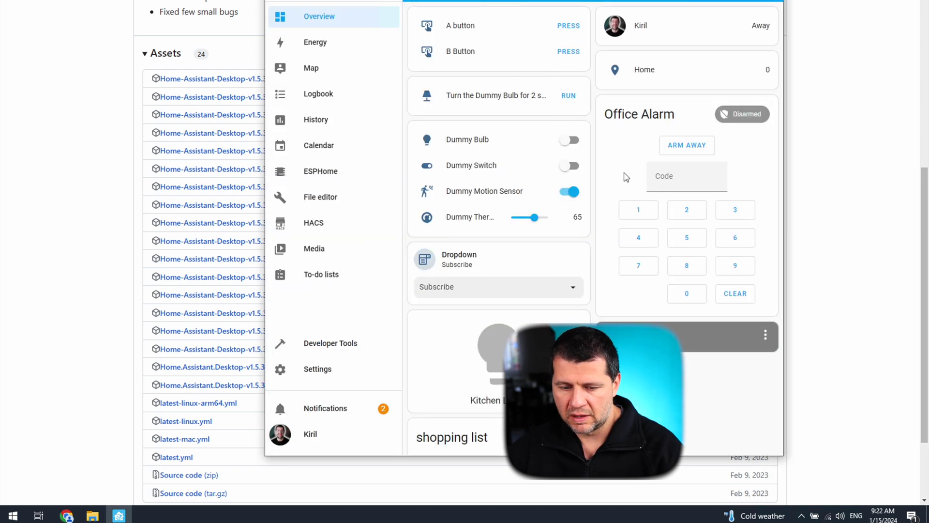
pyautogui.scroll(5, 50, 261)
pyautogui.scroll(-6, 50, 260)
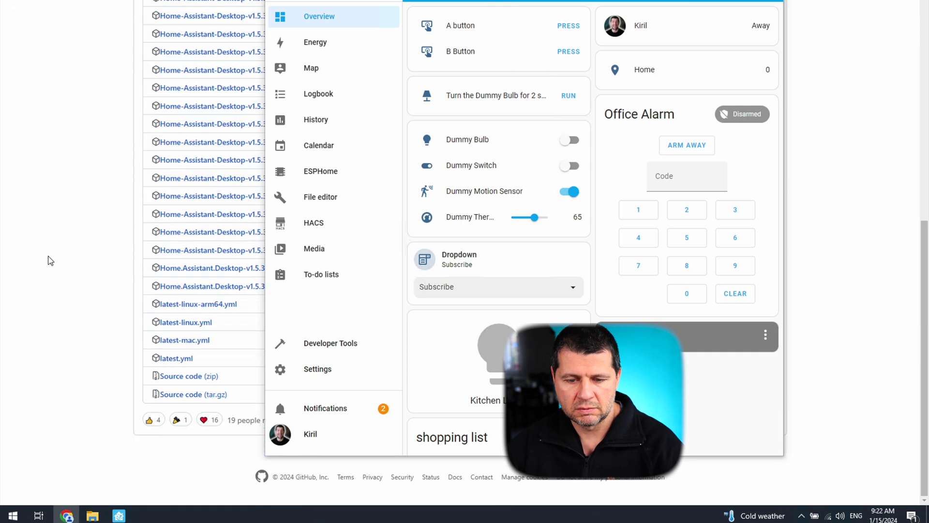
pyautogui.scroll(7, 50, 260)
pyautogui.scroll(1, 50, 260)
pyautogui.hotkey('alt', 'Left')
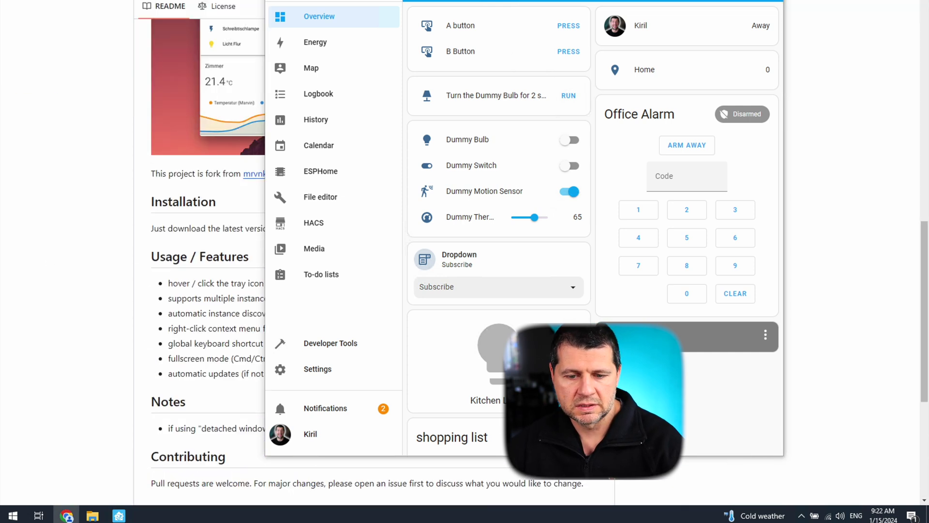
# Step: Toggle the app's fullscreen mode on and off, and shrink the detached window to a single card column beside the README
pyautogui.hotkey('ctrl', 'alt', 'Return')
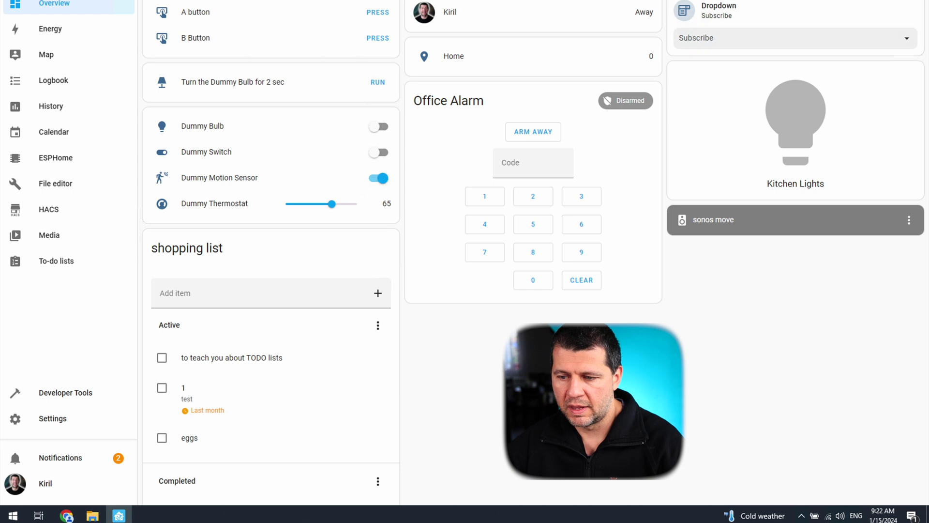
pyautogui.hotkey('ctrl', 'alt', 'Return')
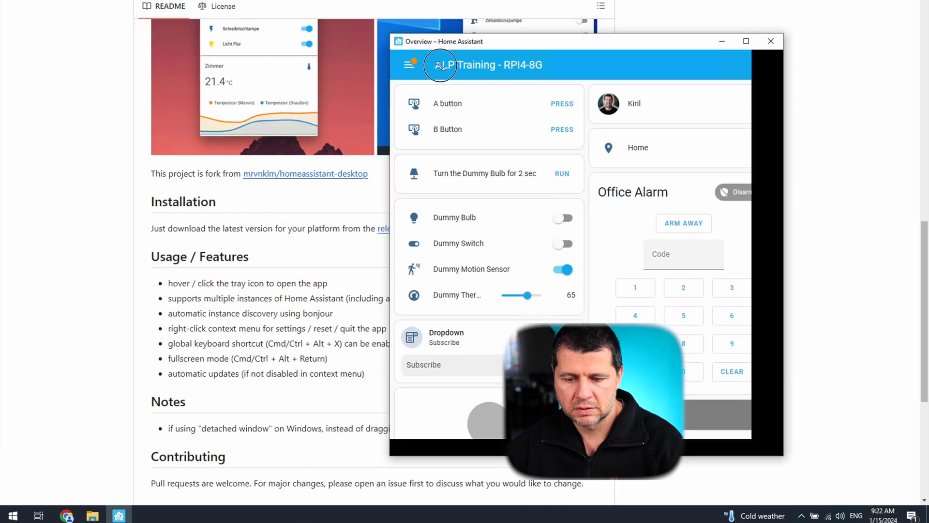
pyautogui.moveTo(615, 138); pyautogui.dragTo(723, 75)
# Step: View the Assist dialog from the ALP Training dashboard and close it
pyautogui.click(871, 92)
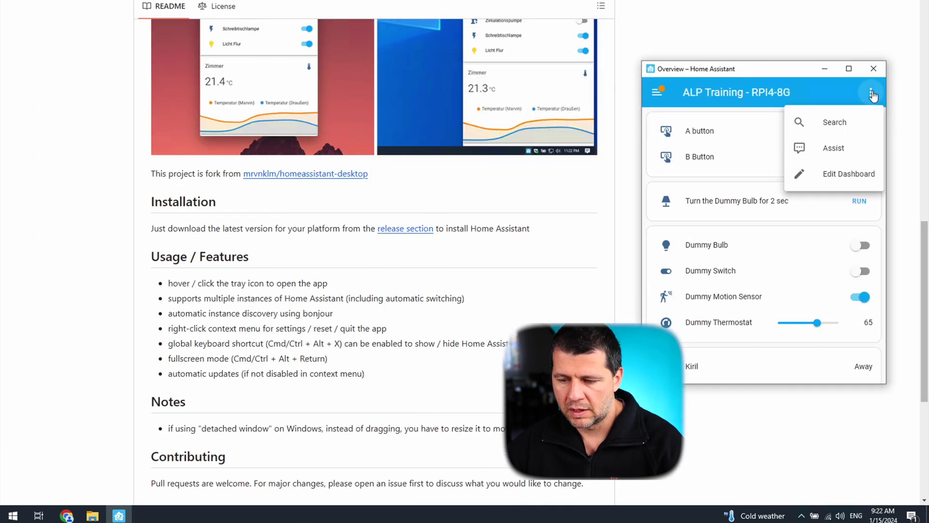
pyautogui.click(839, 150)
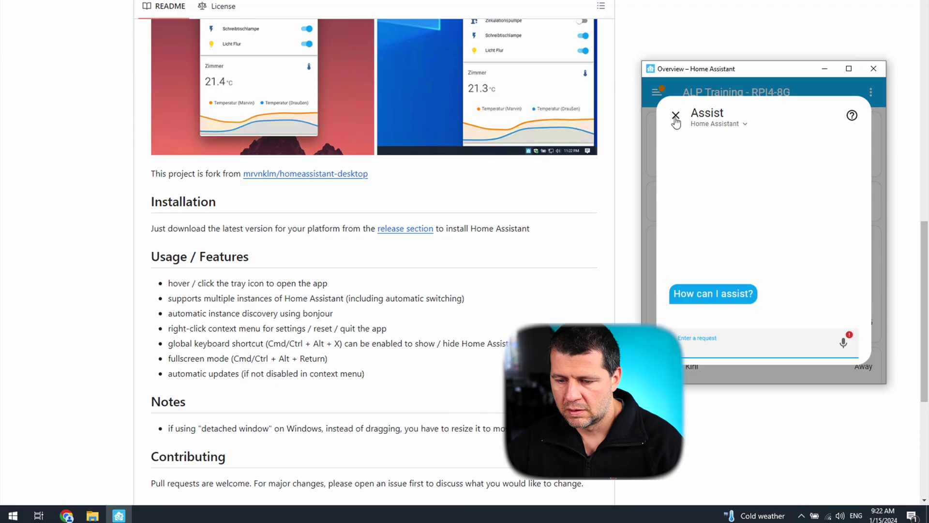
pyautogui.click(679, 114)
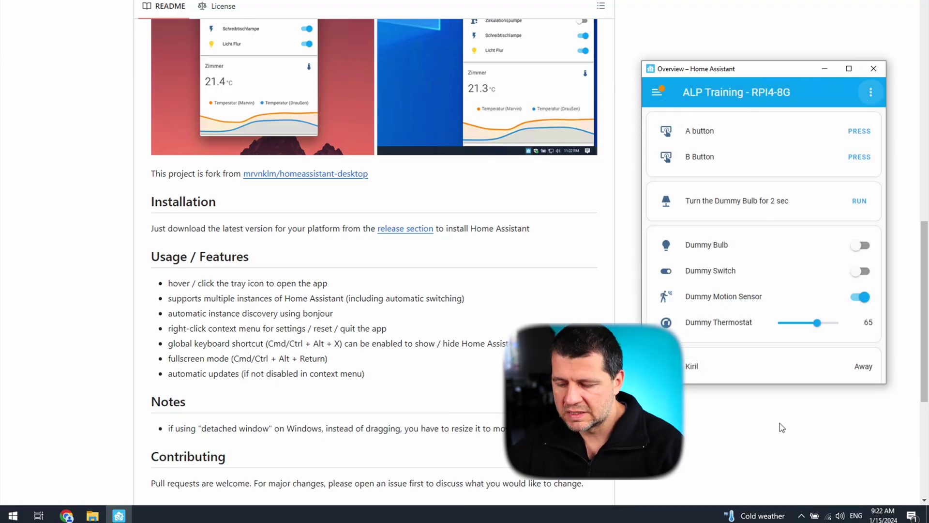
# Step: Bring up the options of the Home Assistant Desktop tray app
pyautogui.click(802, 515)
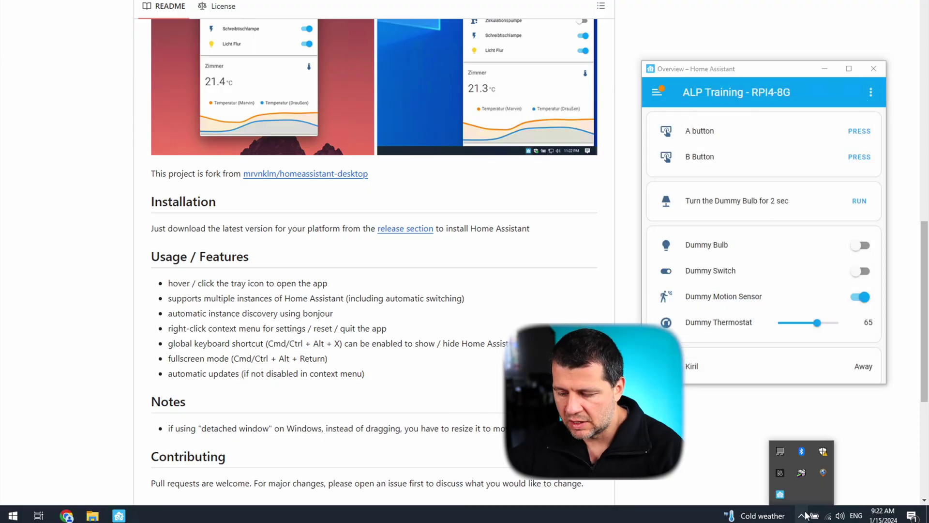
pyautogui.rightClick(780, 498)
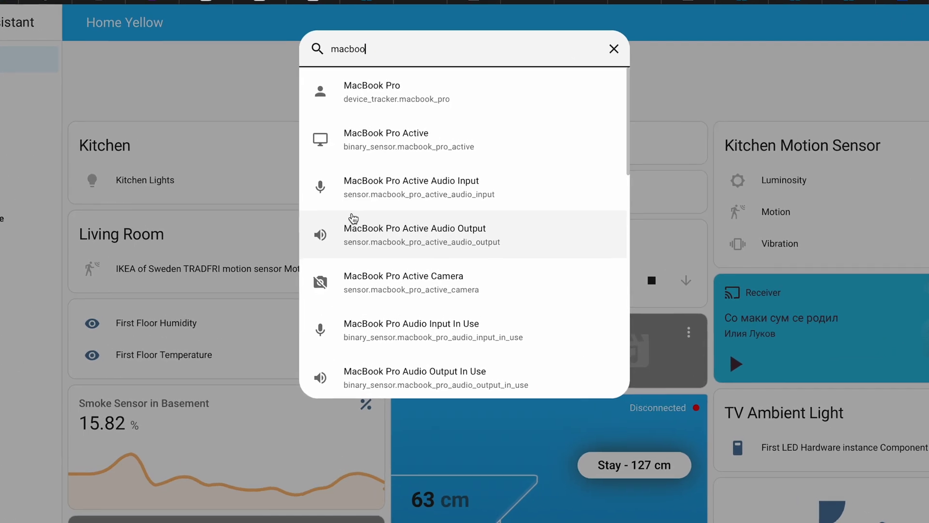
# Step: Look through the MacBook Pro sensors and binary sensors in the entity search results for "macboo"
pyautogui.scroll(-3, 348, 217)
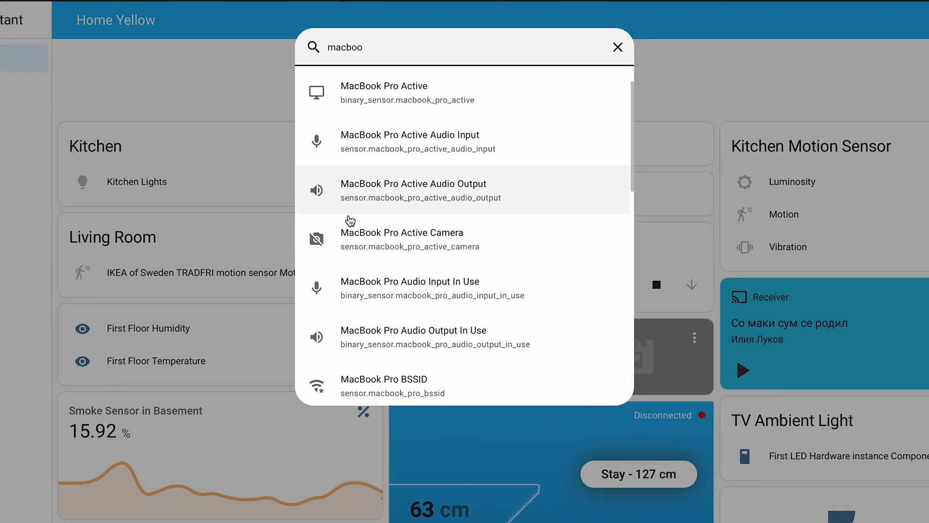
pyautogui.scroll(-5, 349, 221)
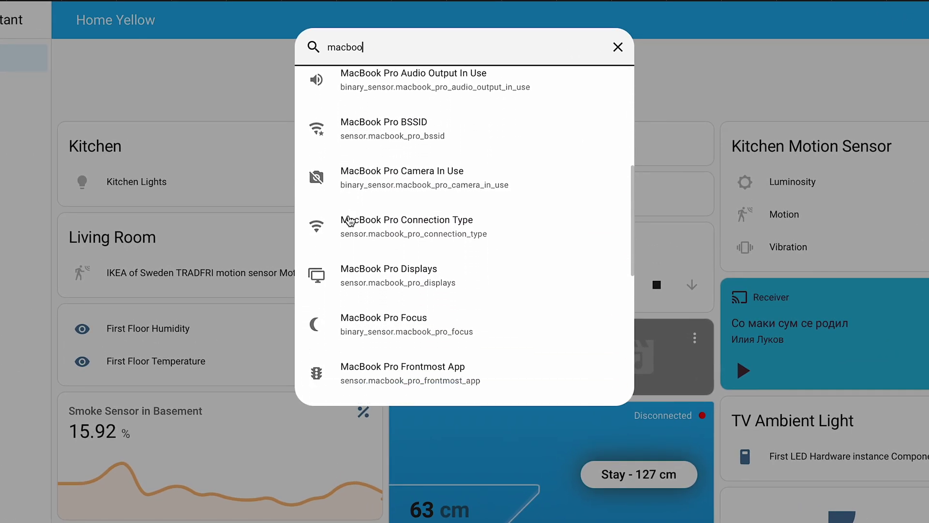
pyautogui.scroll(-5, 350, 221)
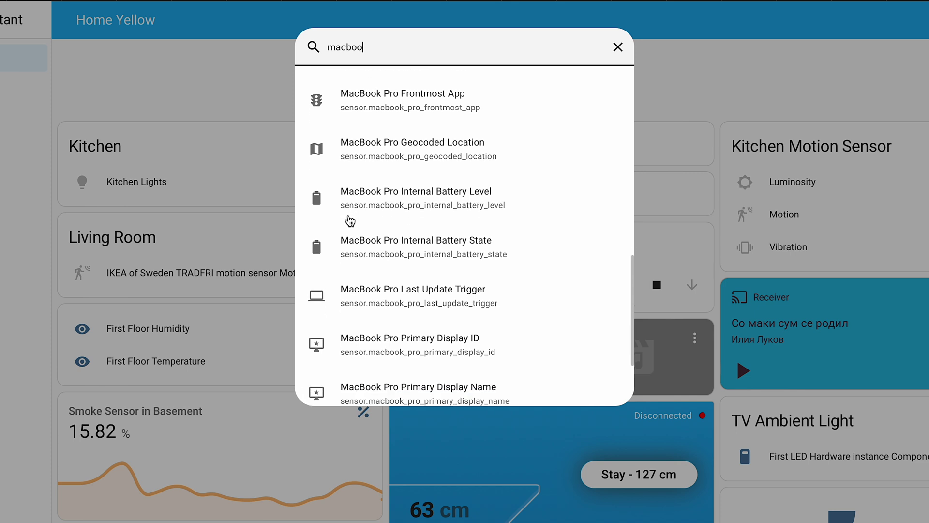
pyautogui.scroll(-2, 350, 221)
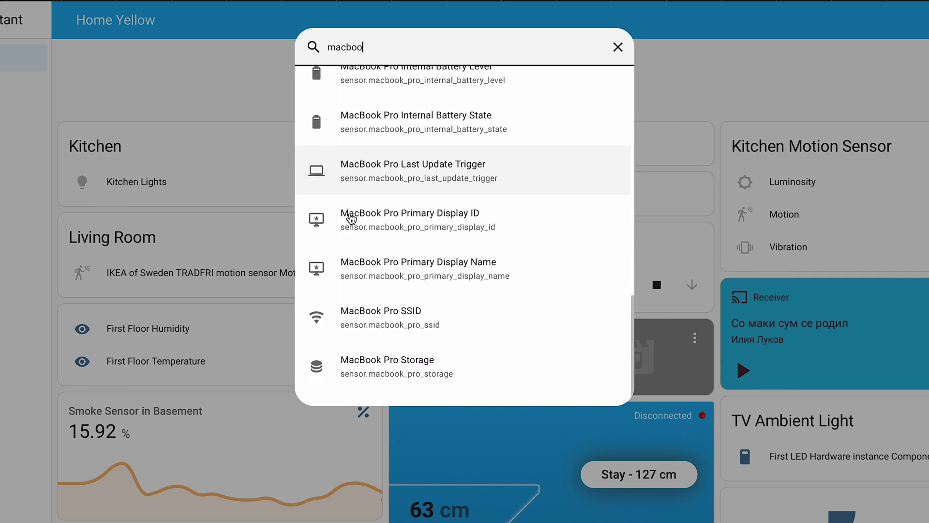
pyautogui.scroll(4, 460, 183)
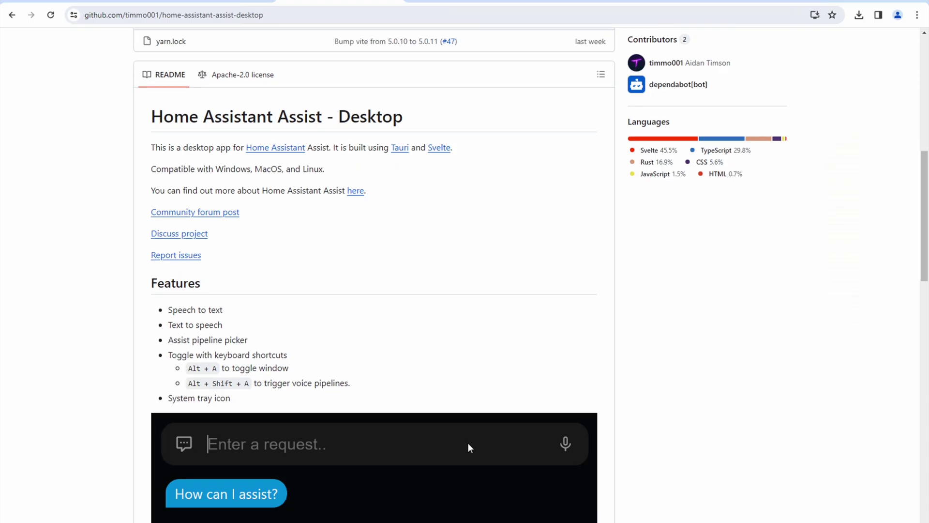
# Step: Read the Home Assistant Assist - Desktop README through its installation and setup notes, and open the releases page in a new tab
pyautogui.scroll(-5, 468, 443)
pyautogui.scroll(-7, 400, 391)
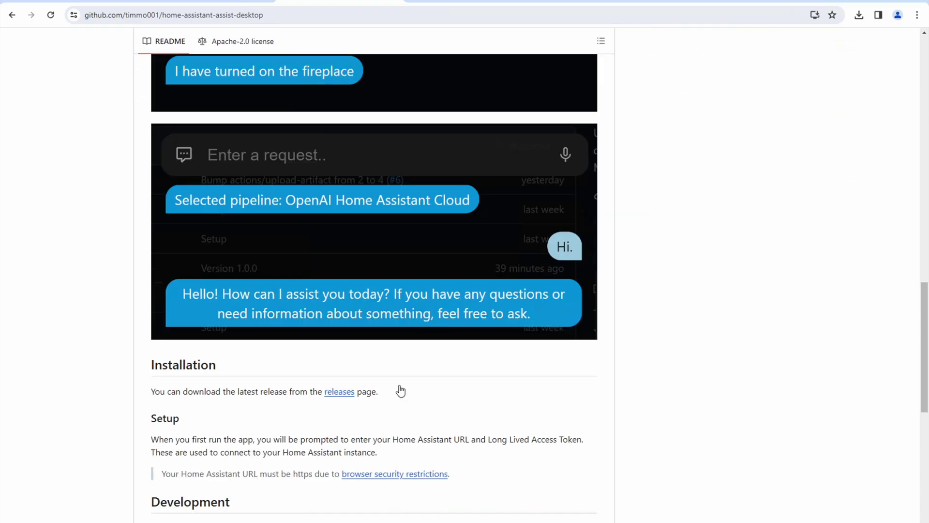
pyautogui.scroll(-1, 363, 380)
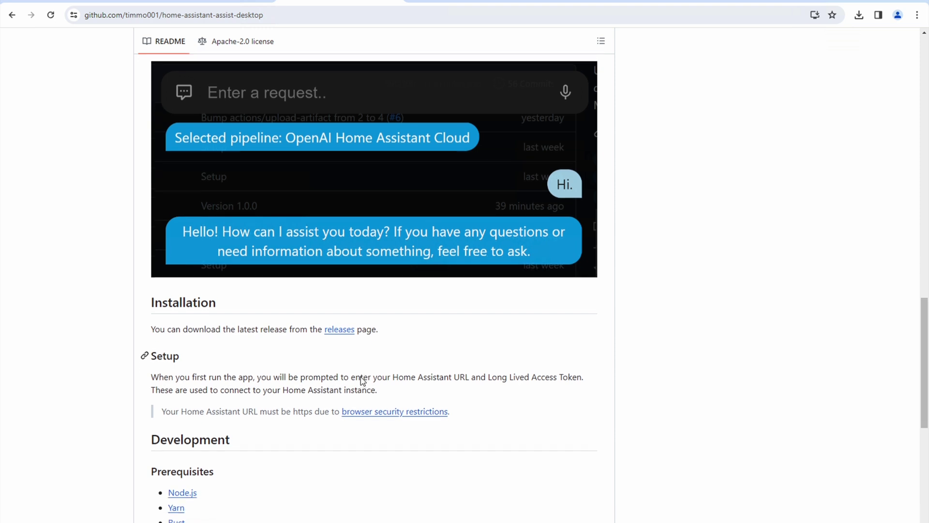
pyautogui.rightClick(347, 296)
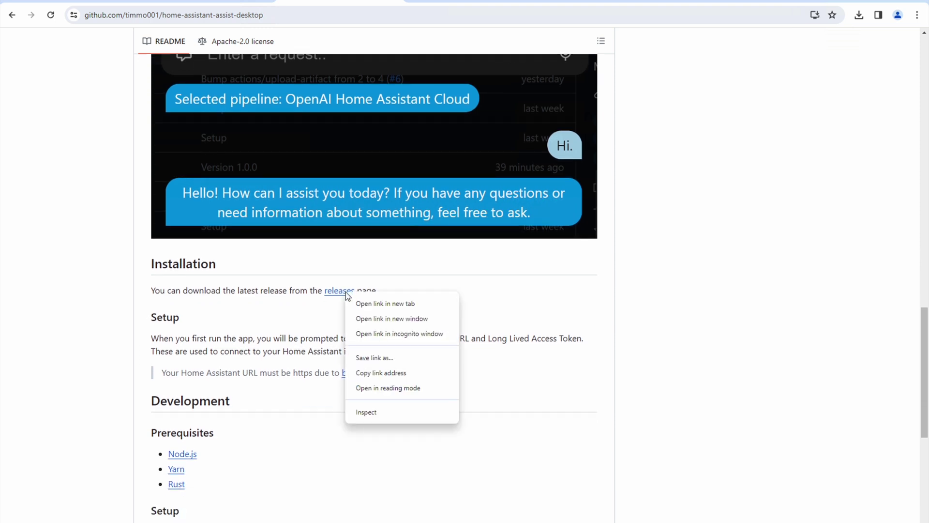
pyautogui.click(368, 303)
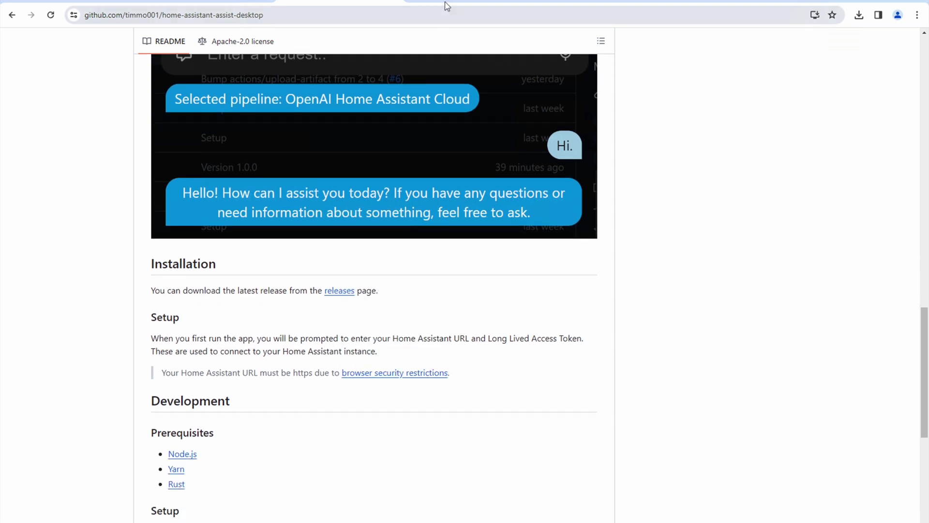
pyautogui.hotkey('ctrl', 'Tab')
# Step: Download Home.Assistant.Assist_1.1.2_x64-setup.exe from the 1.1.3 release assets and keep the blocked file
pyautogui.scroll(-1, 414, 214)
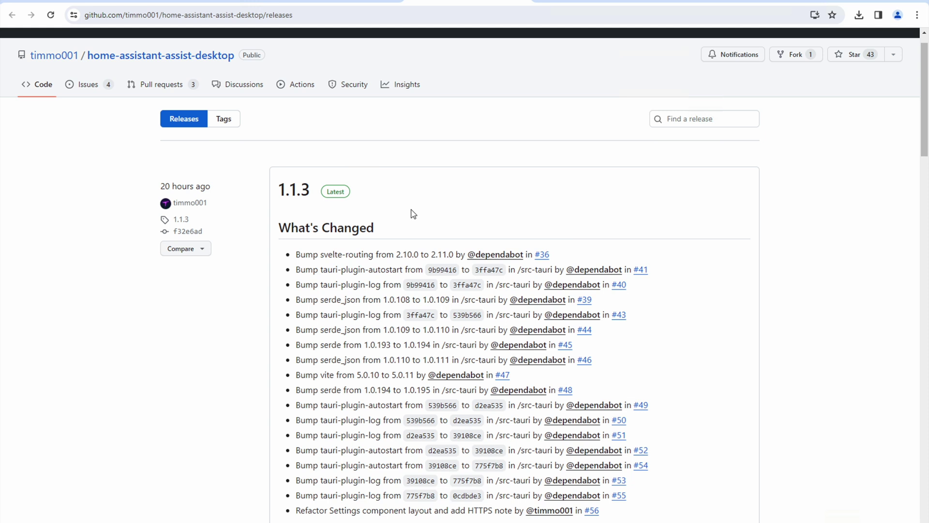
pyautogui.scroll(-9, 414, 214)
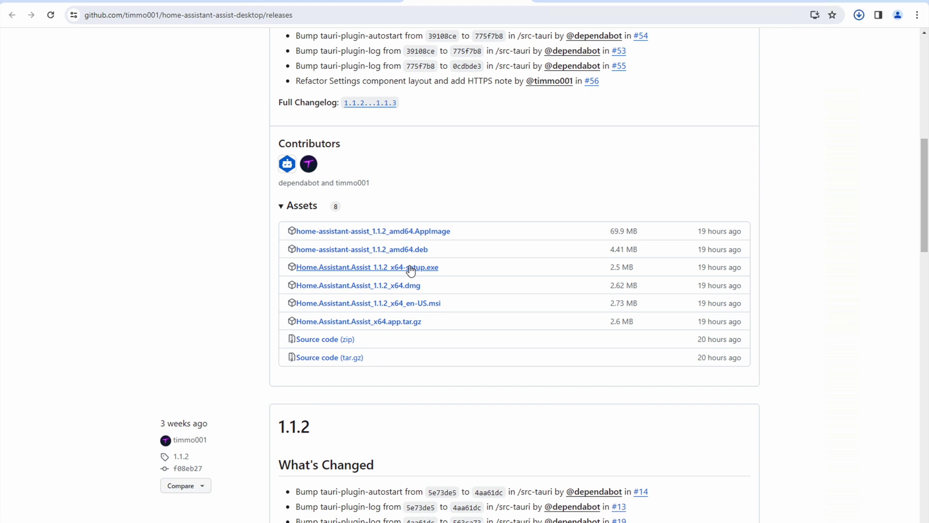
pyautogui.click(411, 269)
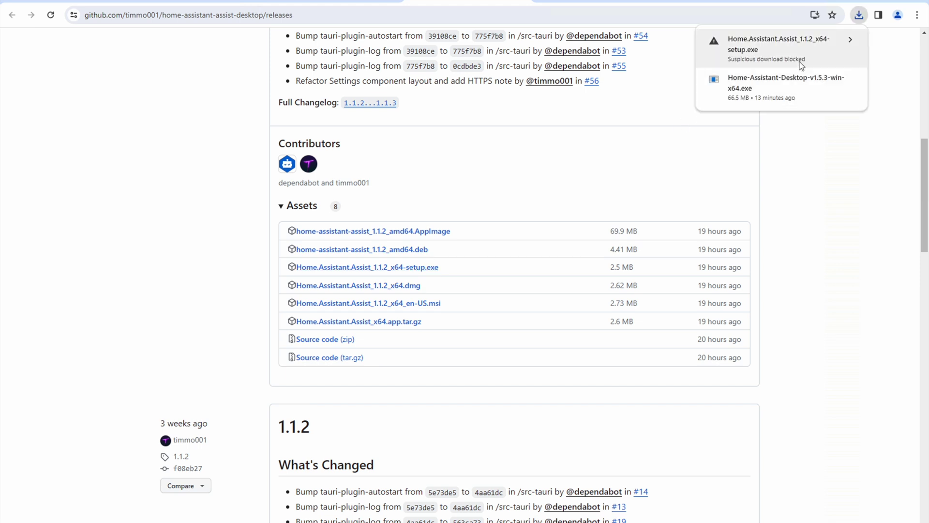
pyautogui.click(816, 58)
pyautogui.click(777, 104)
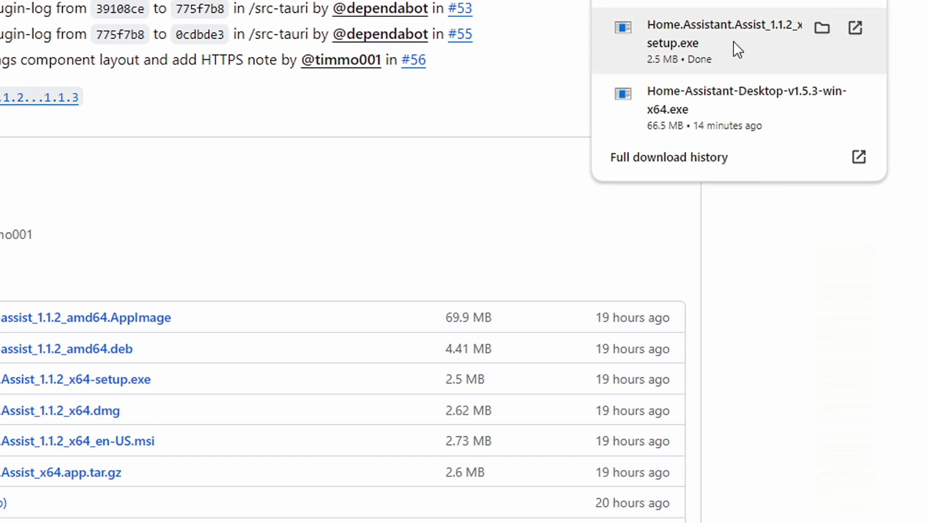
# Step: Run the downloaded Assist installer despite the SmartScreen warning, install with the default Start Menu folder, and launch the app
pyautogui.click(778, 40)
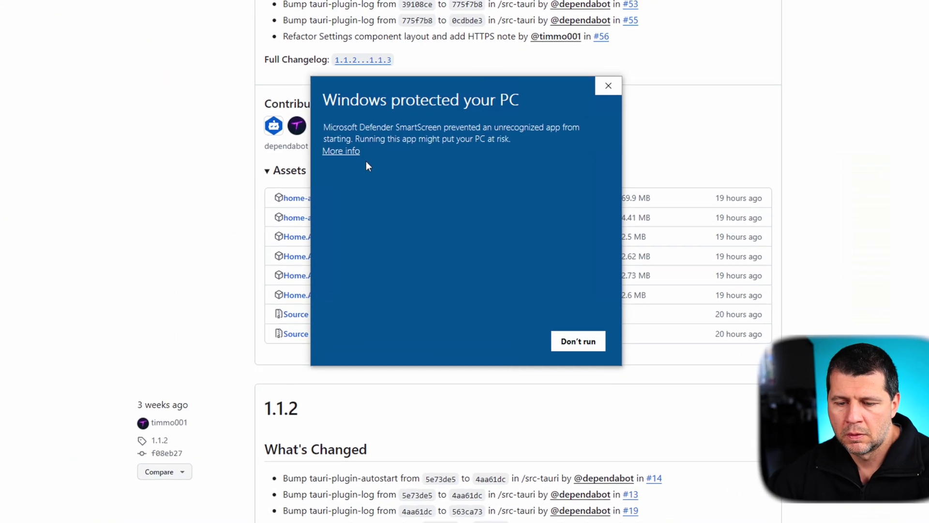
pyautogui.click(338, 149)
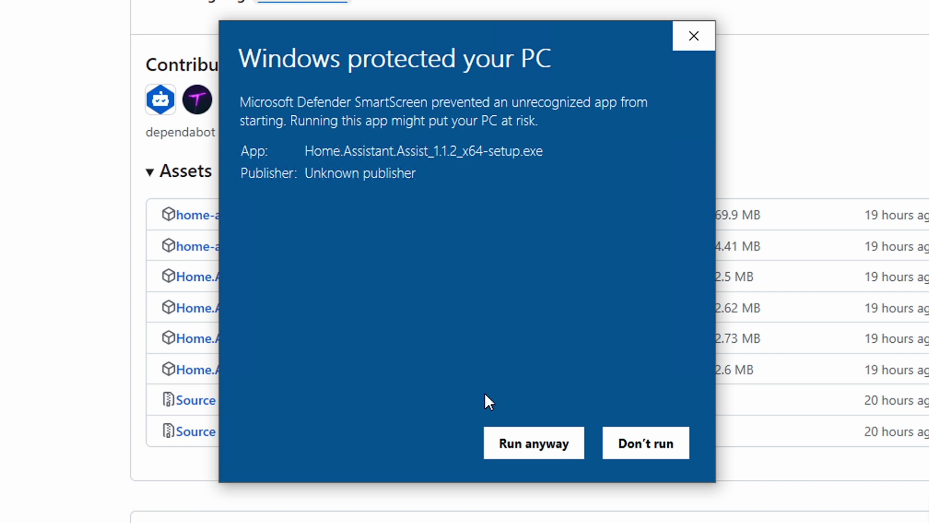
pyautogui.click(529, 443)
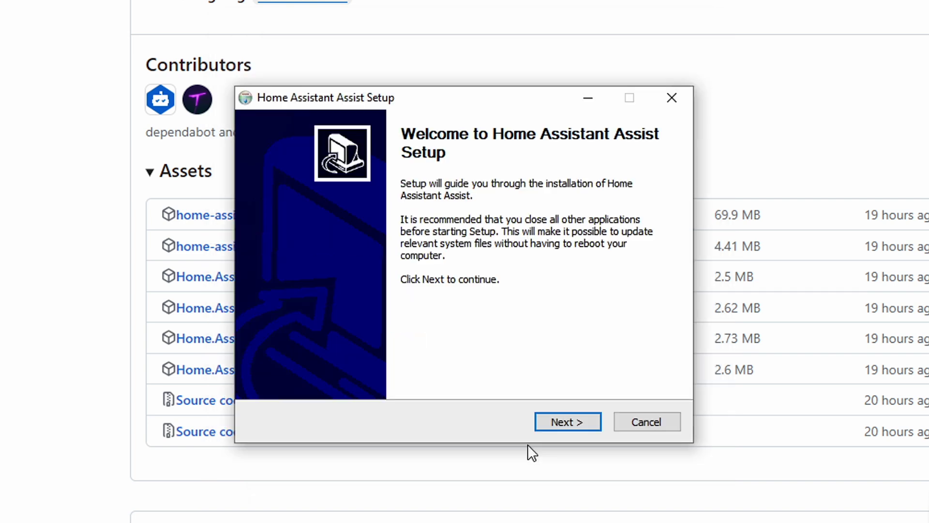
pyautogui.click(568, 423)
pyautogui.click(568, 423)
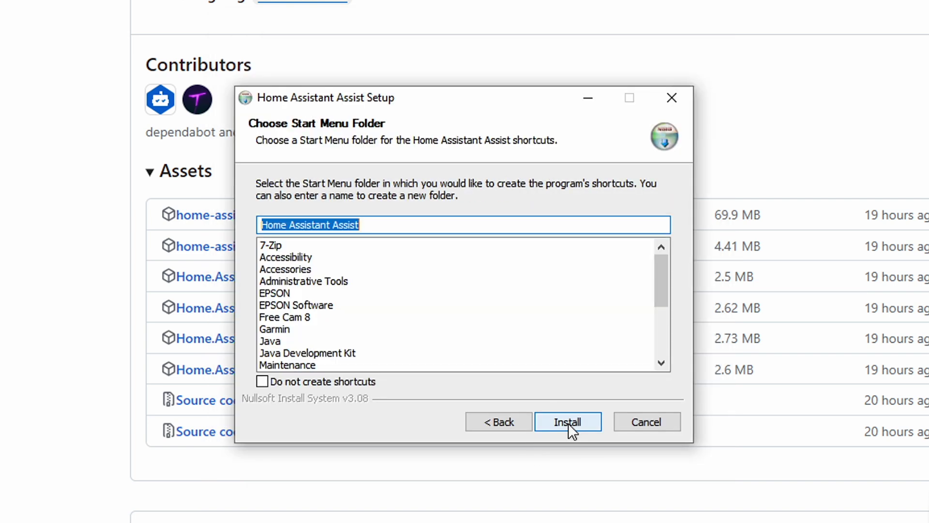
pyautogui.click(568, 423)
pyautogui.click(568, 423)
pyautogui.click(568, 423)
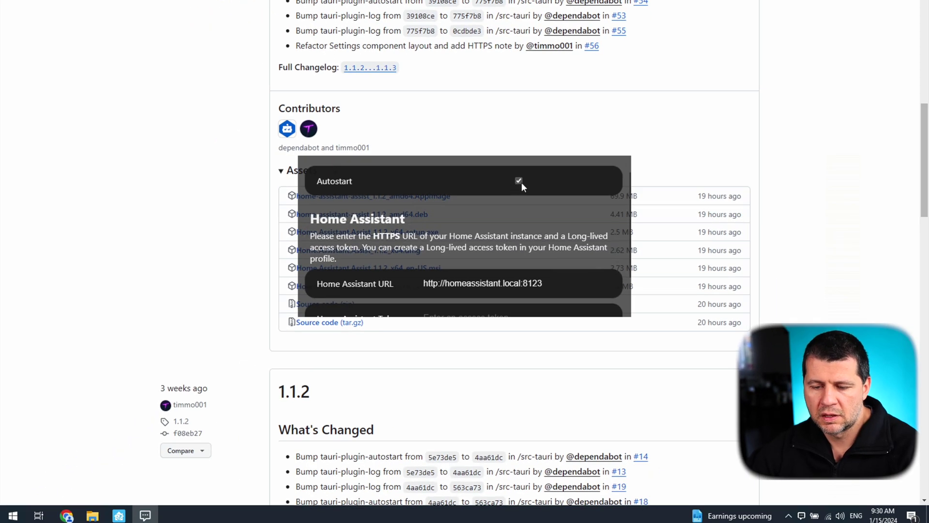
# Step: Enable Autostart in the Home Assistant Assist settings
pyautogui.click(518, 181)
pyautogui.scroll(-1, 405, 183)
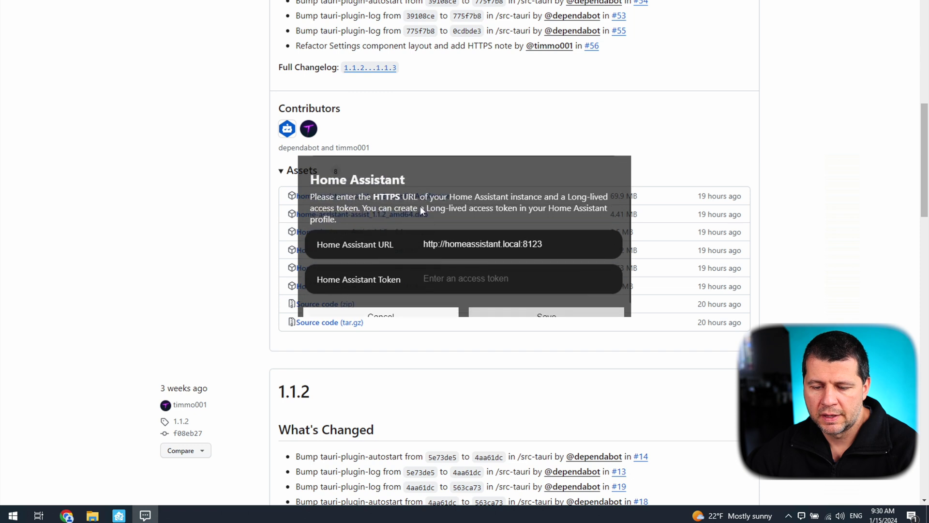
pyautogui.scroll(-1, 371, 245)
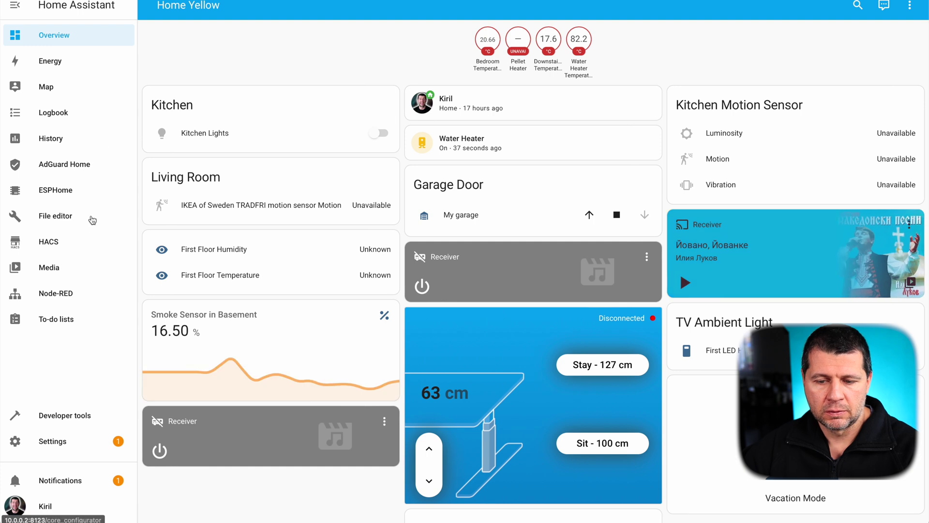
# Step: Create a long-lived access token named "HA Assist Desktop" in the Home Assistant user profile
pyautogui.scroll(-1, 92, 227)
pyautogui.scroll(-1, 92, 227)
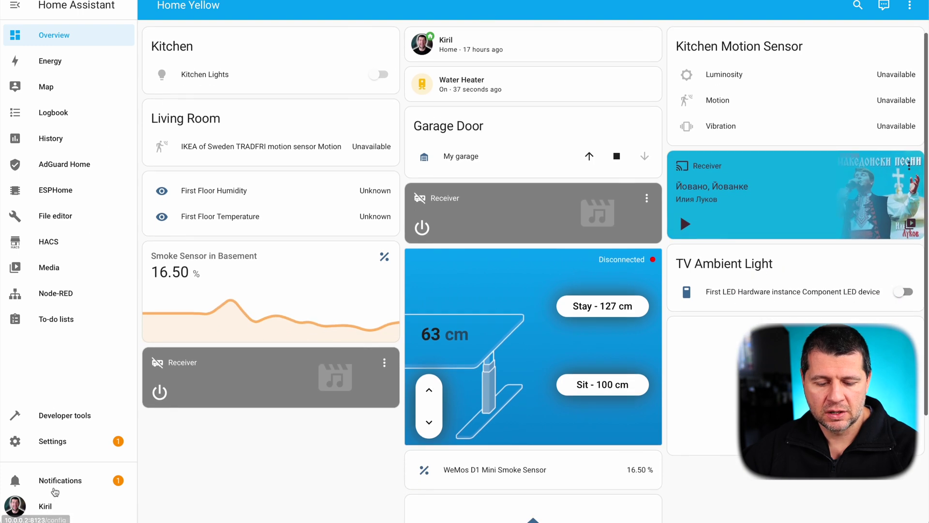
pyautogui.click(50, 507)
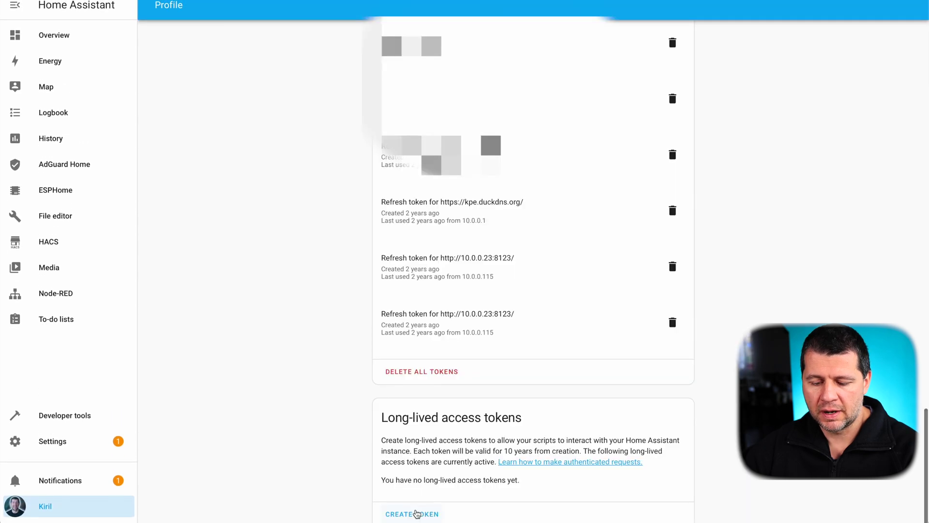
pyautogui.click(416, 512)
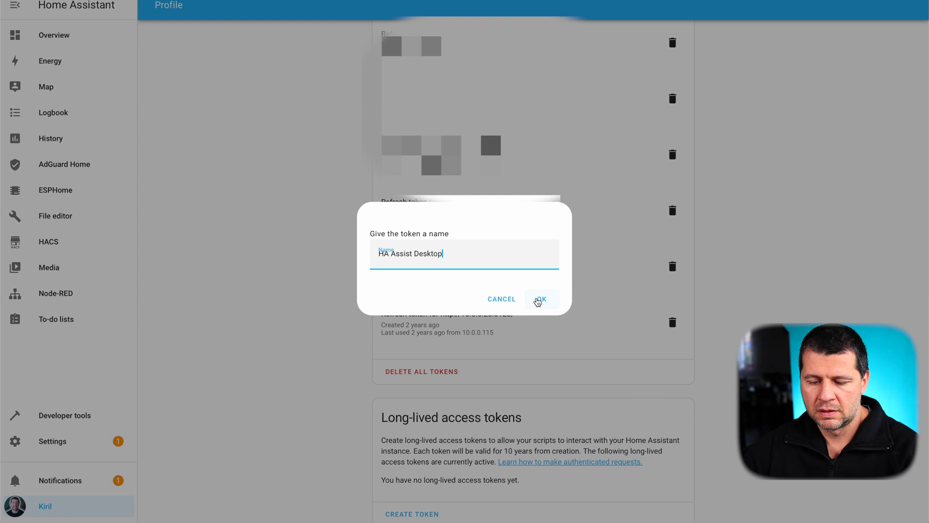
pyautogui.click(539, 299)
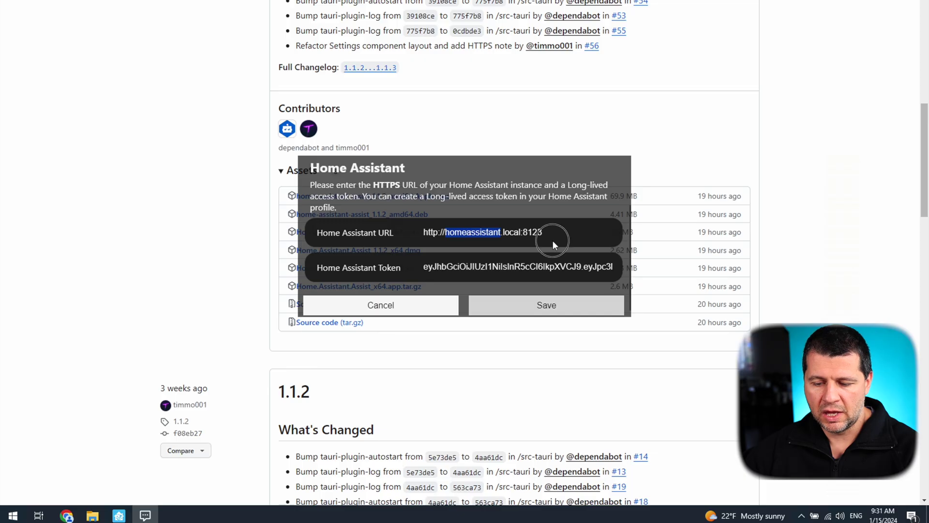
pyautogui.moveTo(552, 240); pyautogui.dragTo(449, 234)
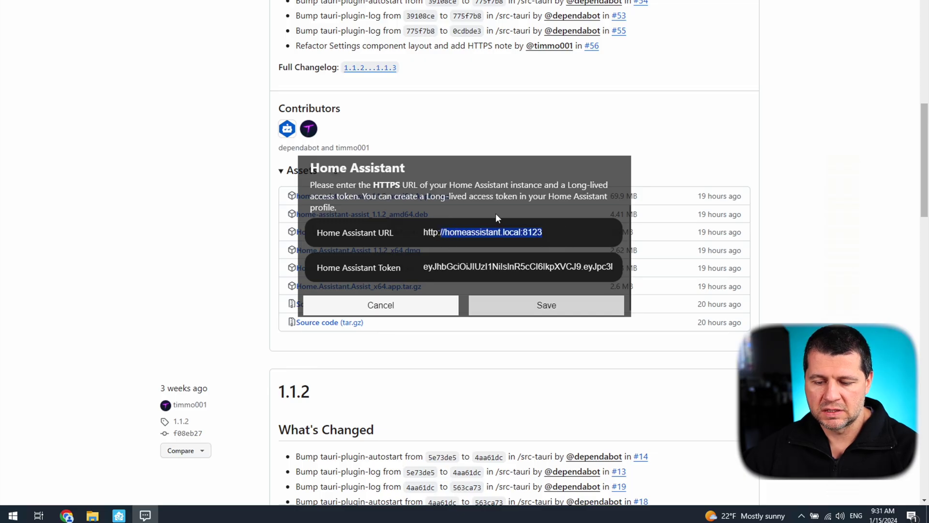
pyautogui.press('BackSpace')
pyautogui.write('s://')
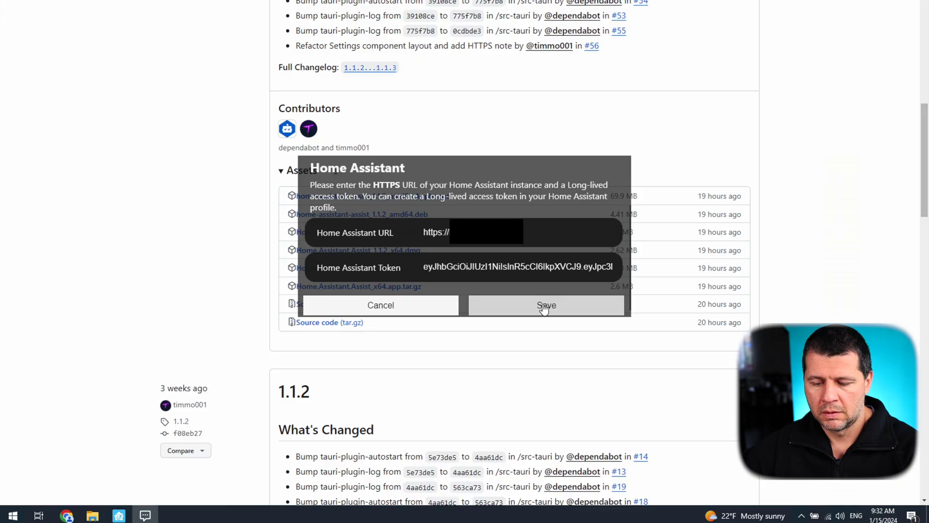
pyautogui.click(546, 306)
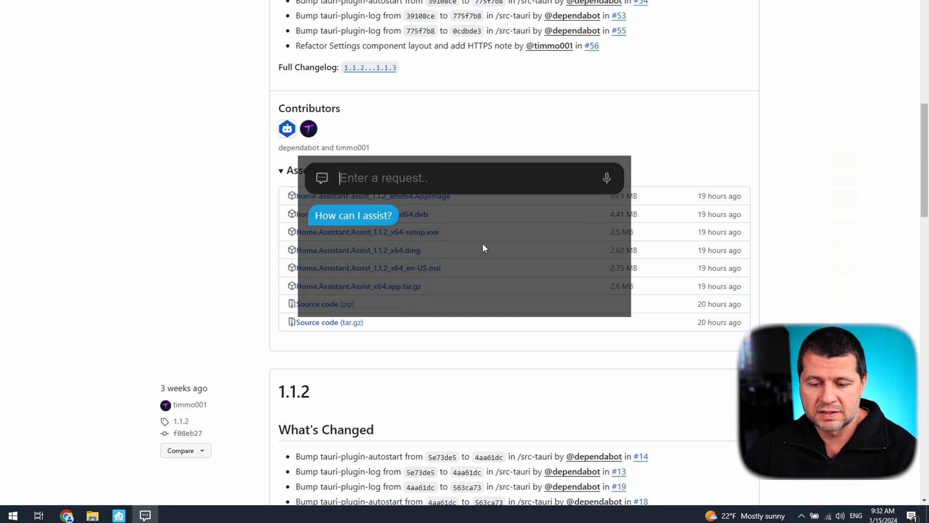
# Step: Send Assist the text request "turn on kitchen lights"
pyautogui.write('turn o')
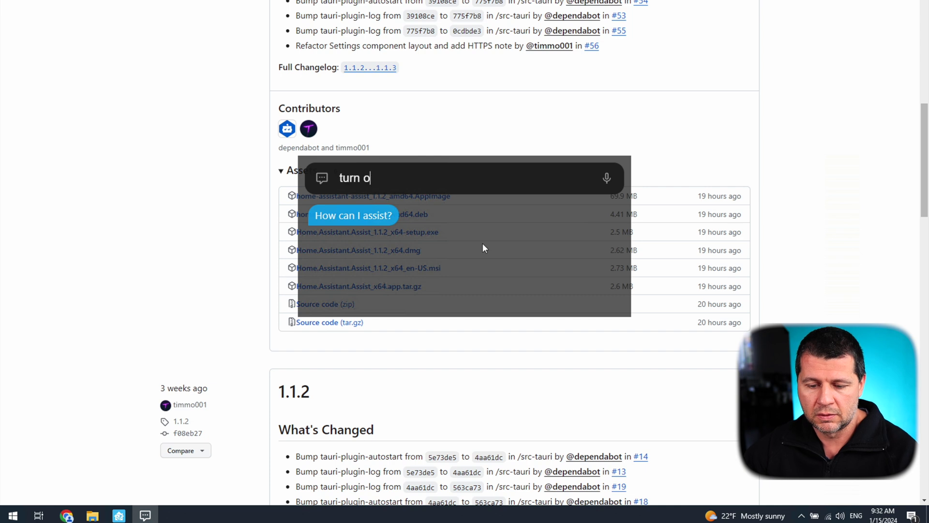
pyautogui.write('n kitchen lights')
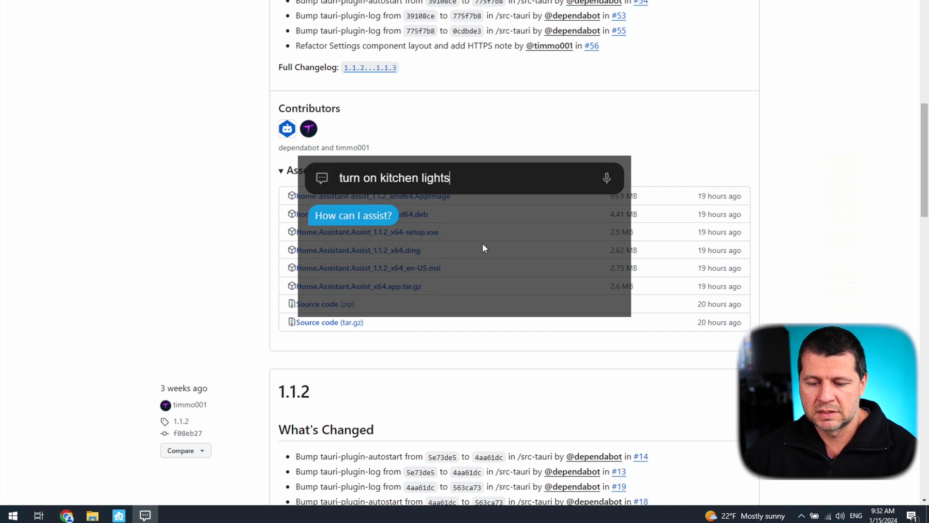
pyautogui.press('Return')
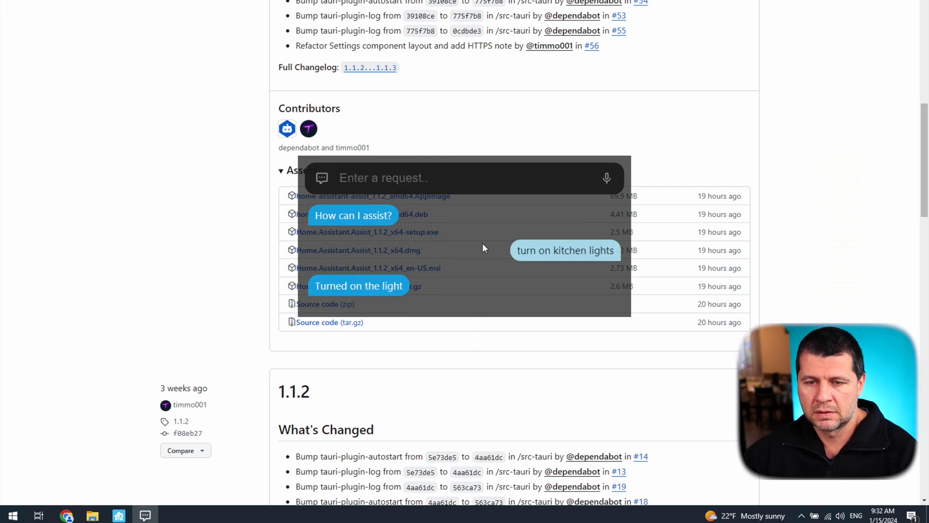
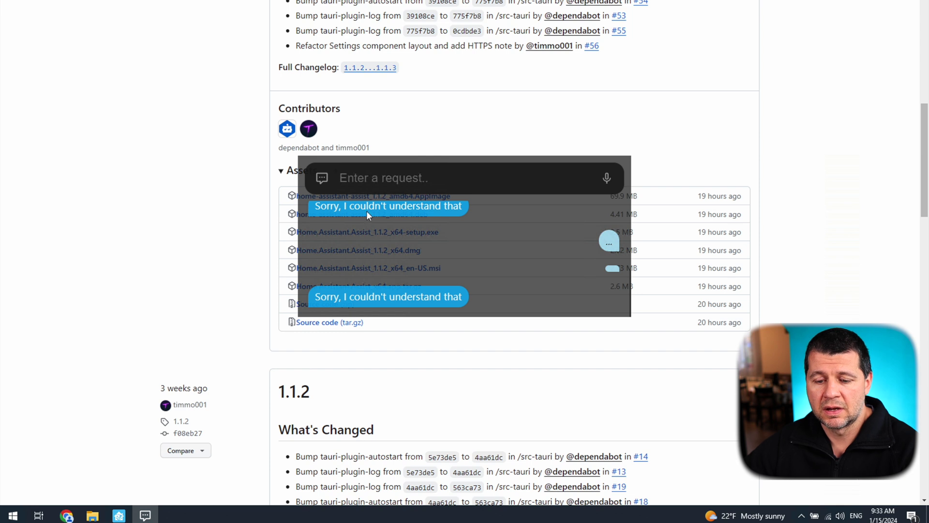
# Step: Switch the Assist pipeline to Home Assistant, to local, and back to Home Assistant
pyautogui.click(321, 178)
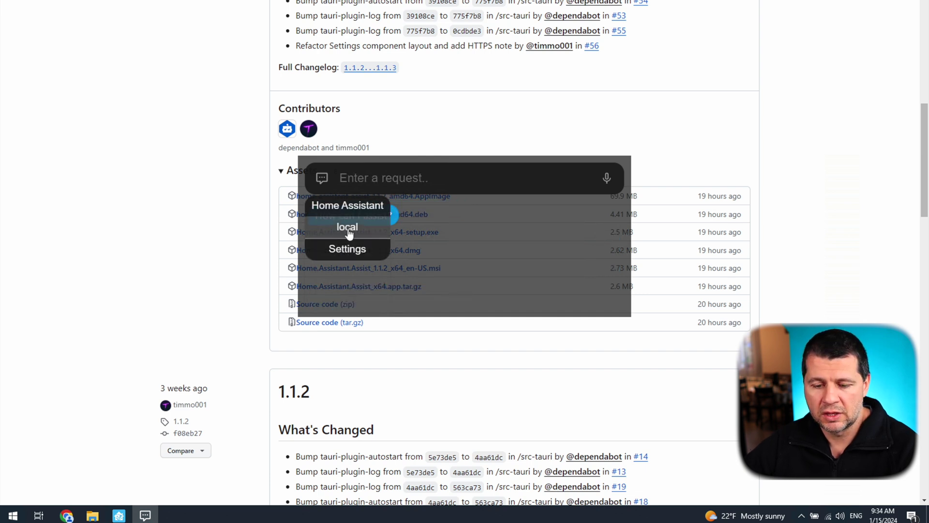
pyautogui.click(322, 178)
pyautogui.click(322, 178)
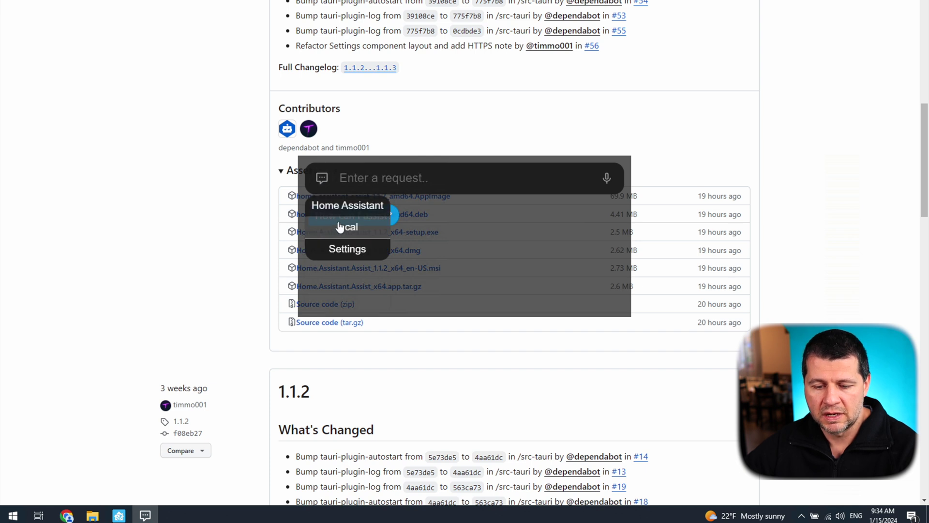
pyautogui.click(341, 203)
pyautogui.click(322, 178)
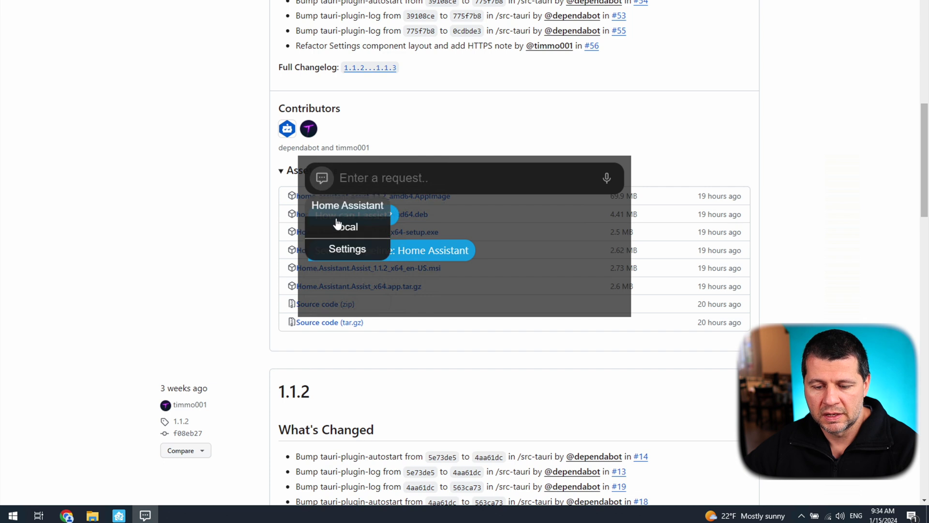
pyautogui.click(341, 225)
pyautogui.click(323, 185)
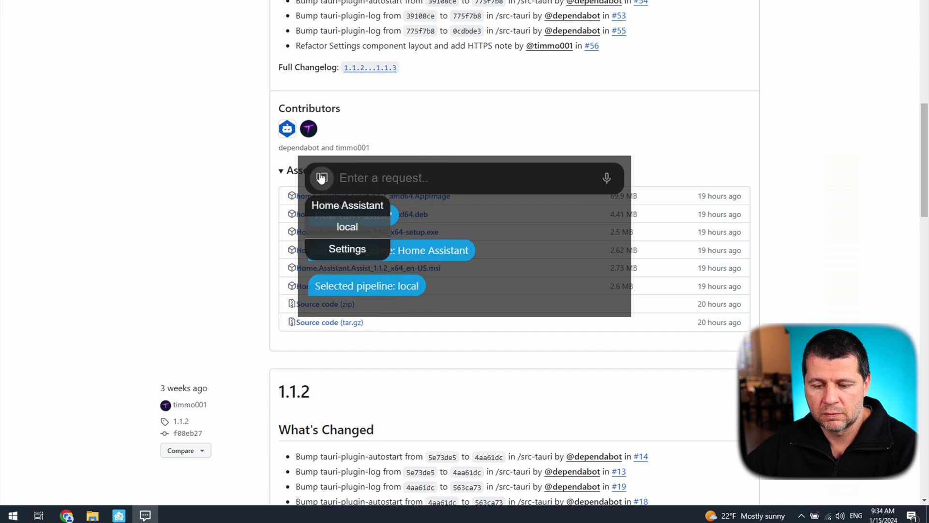
pyautogui.click(337, 198)
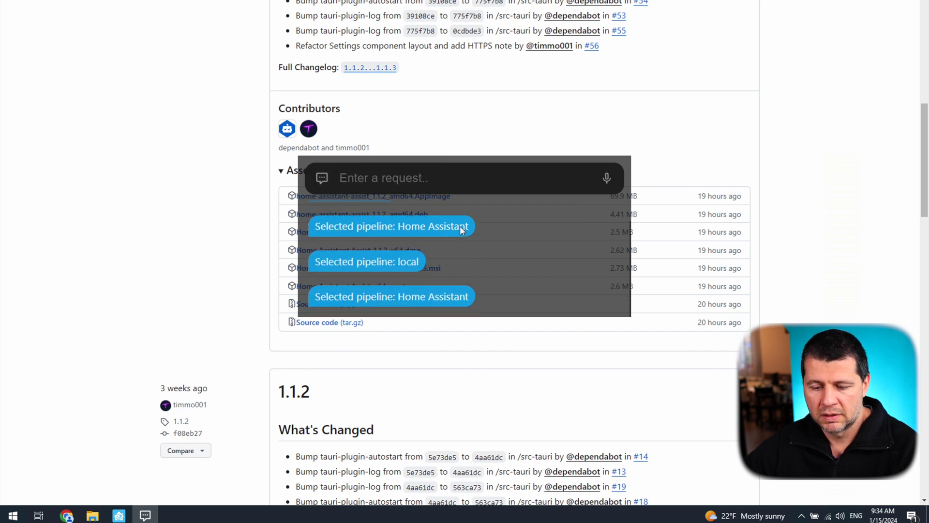
# Step: Start a voice request in the Assist window
pyautogui.click(607, 180)
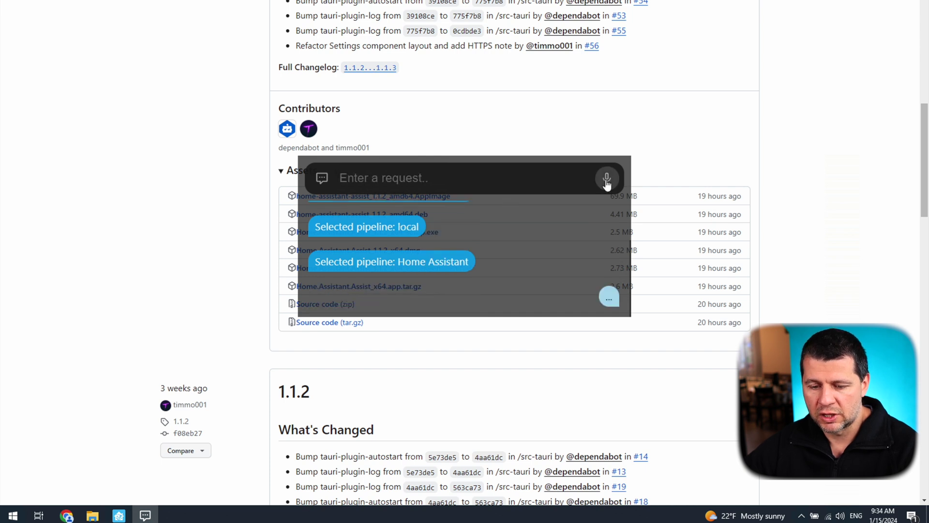